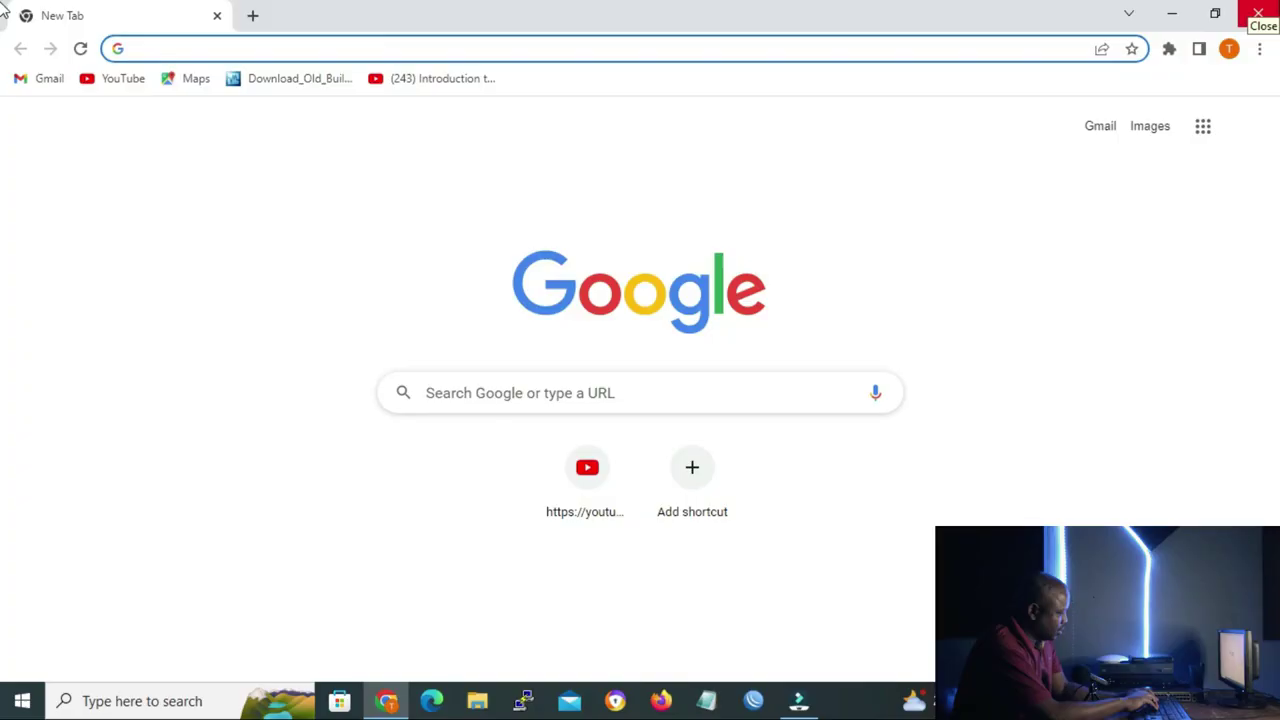
{"action": "type", "text": "www."}
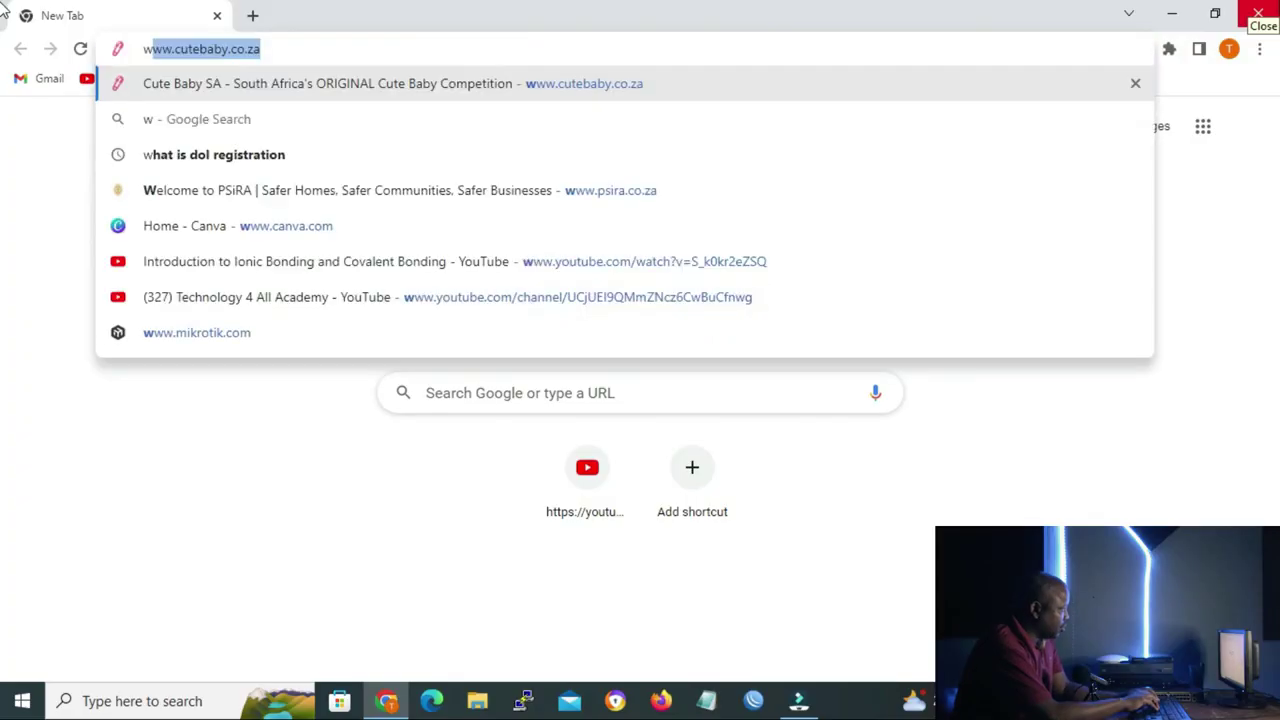
{"action": "type", "text": "psir"}
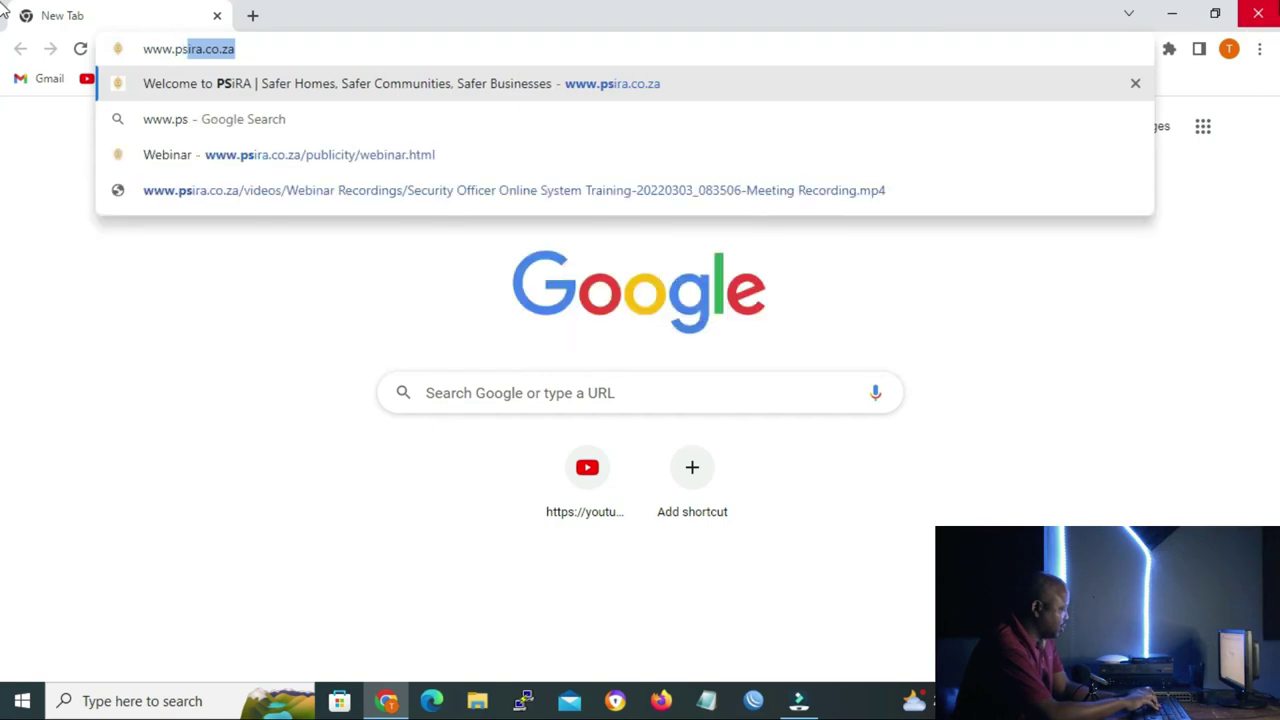
{"action": "key", "text": "Return"}
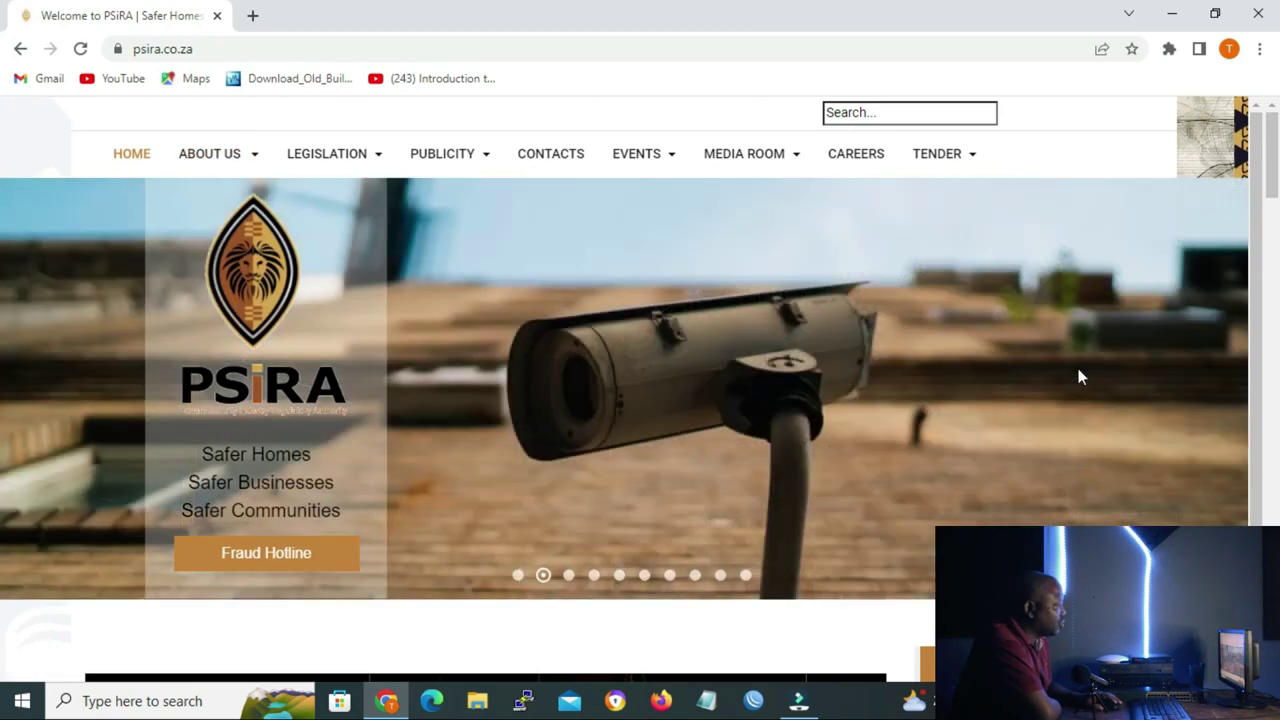
{"action": "scroll", "coordinate": [1076, 363], "scroll_direction": "down", "scroll_amount": 3}
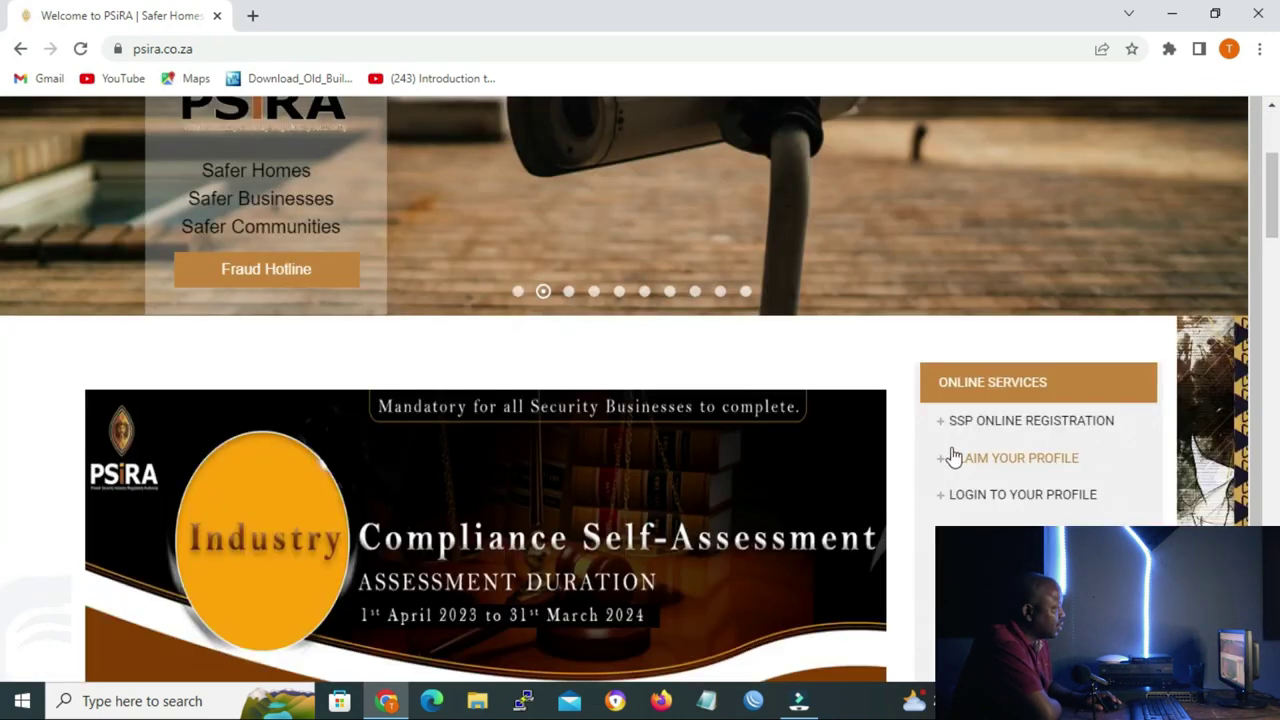
{"action": "left_click", "coordinate": [1030, 425]}
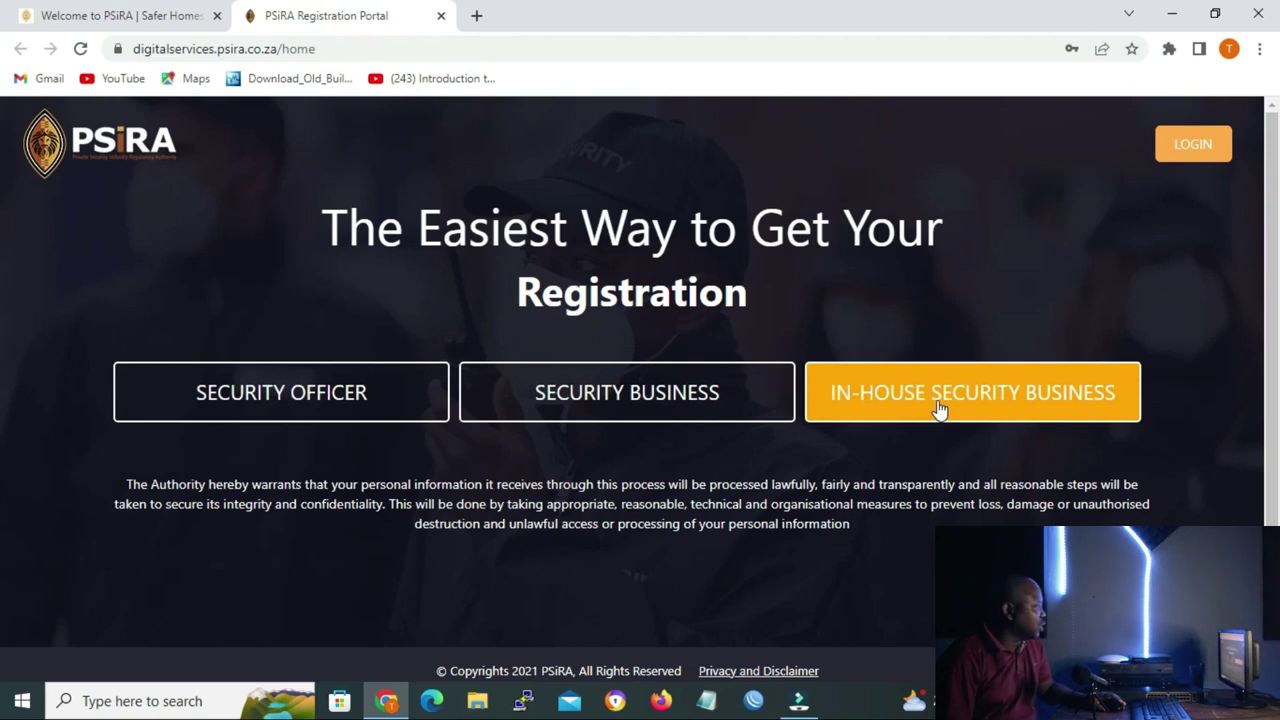
Start a Security Officer registration
{"action": "left_click", "coordinate": [337, 405]}
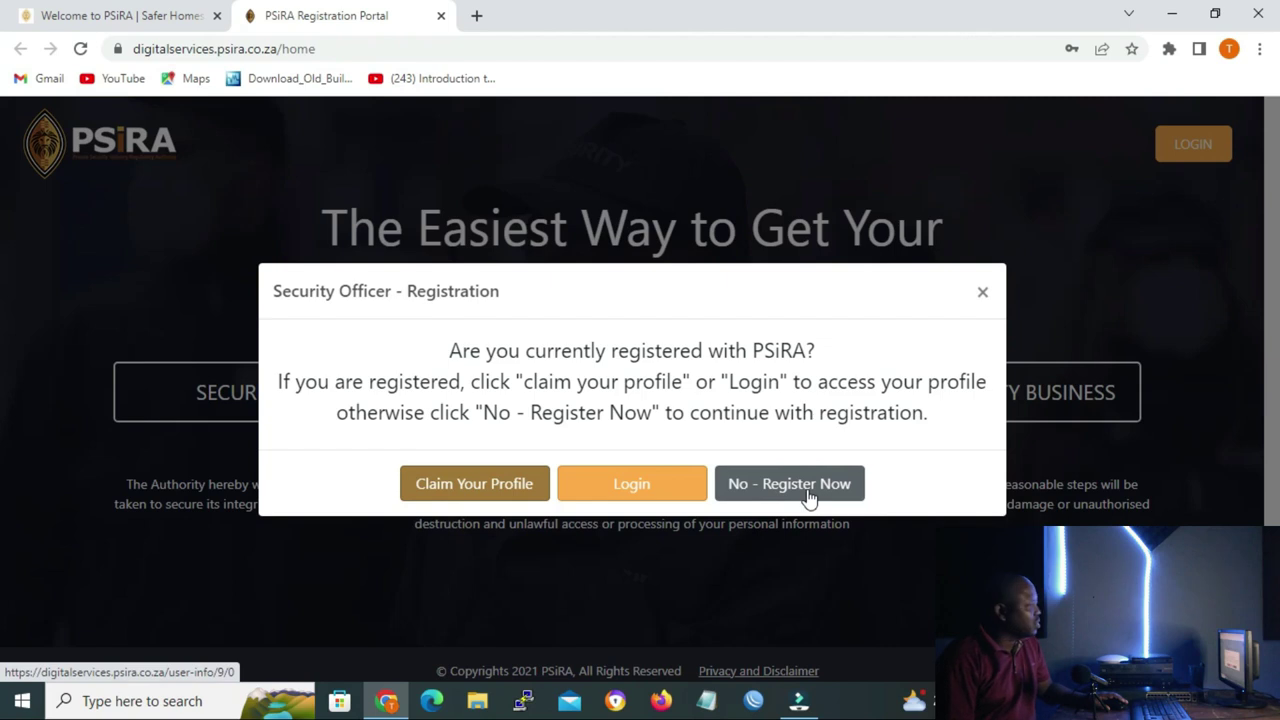
Register as a new applicant and confirm meeting the Section 23 prerequisites
{"action": "left_click", "coordinate": [808, 485]}
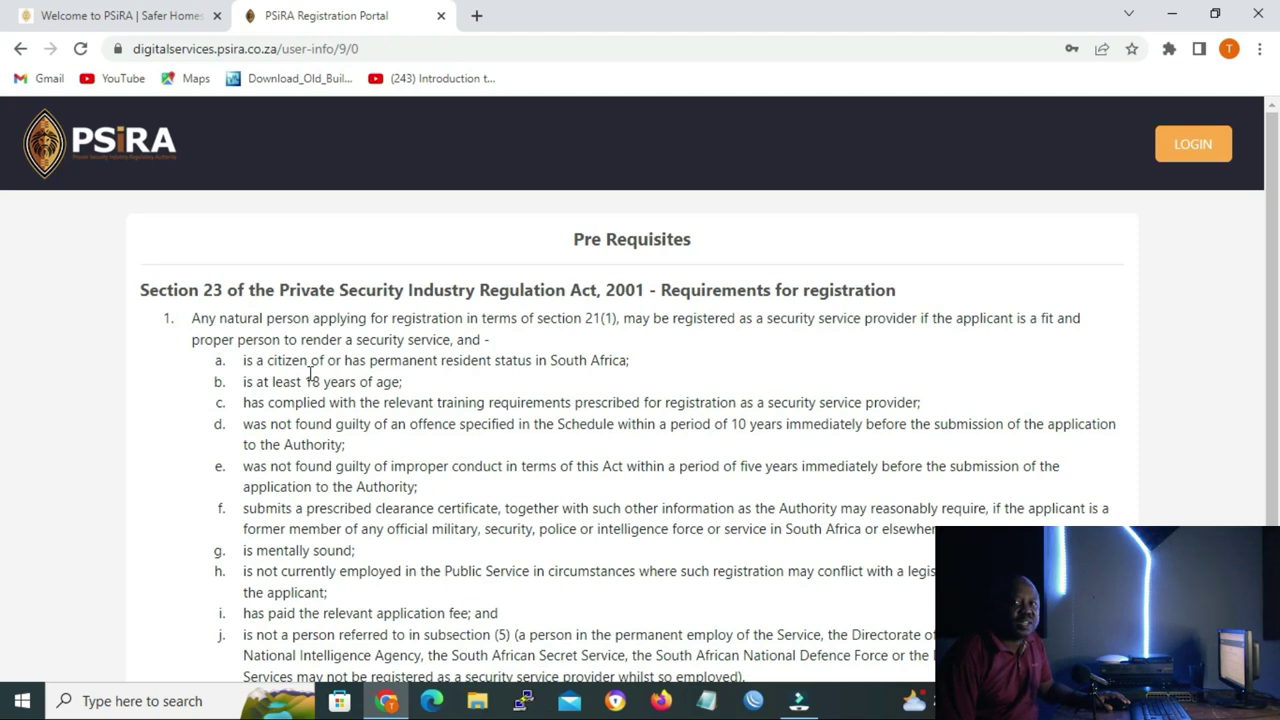
{"action": "scroll", "coordinate": [330, 420], "scroll_direction": "down", "scroll_amount": 2}
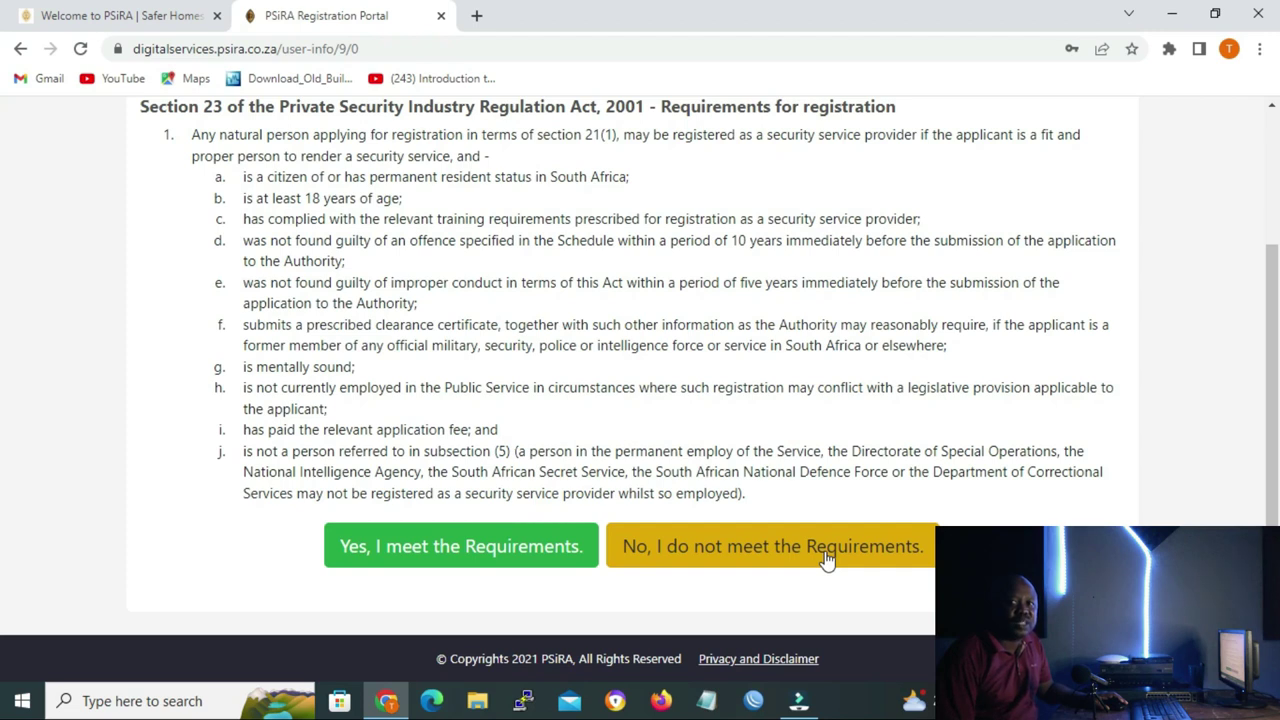
{"action": "left_click", "coordinate": [452, 550]}
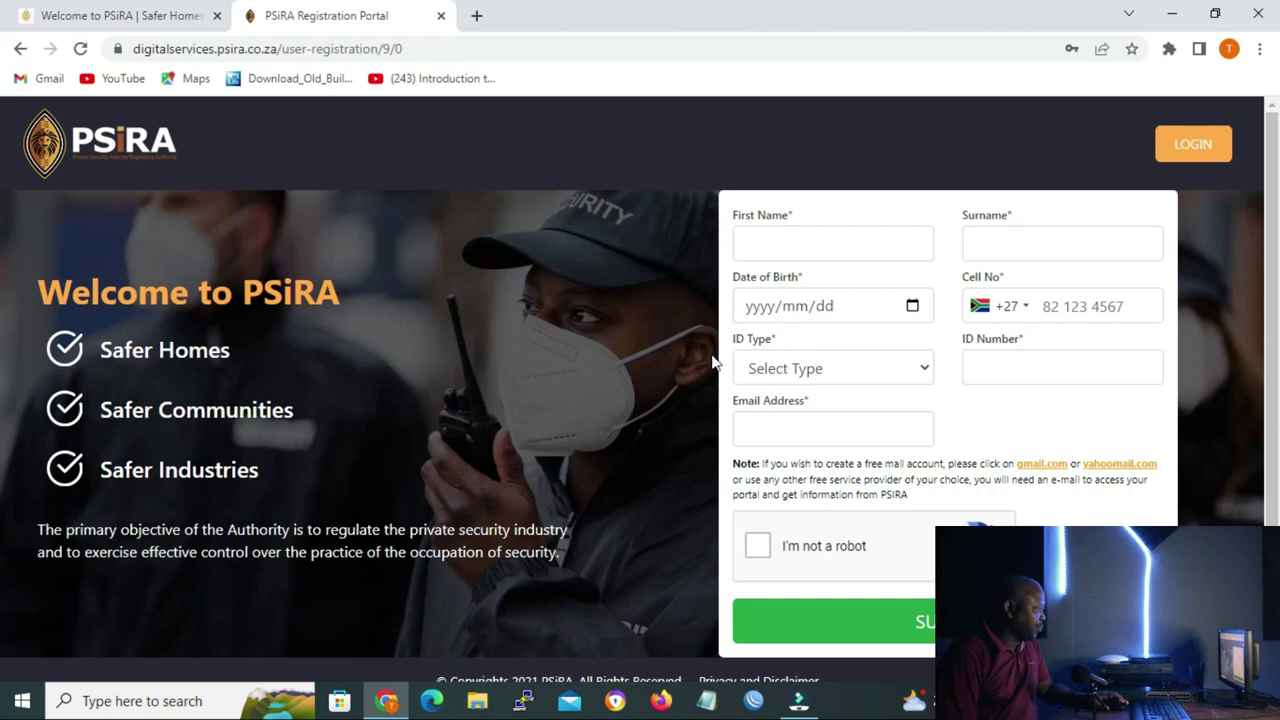
Enter the applicant's first name and surname in the sign-up form
{"action": "left_click", "coordinate": [819, 237]}
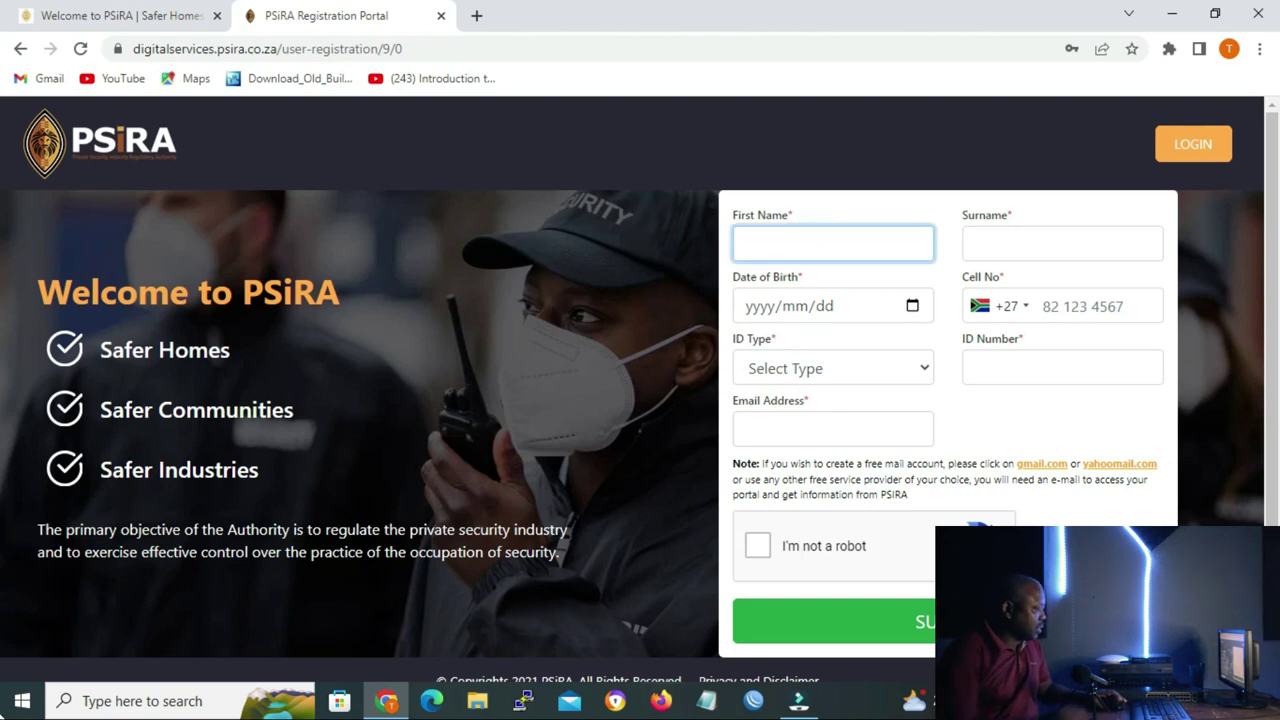
{"action": "key", "text": "Tab"}
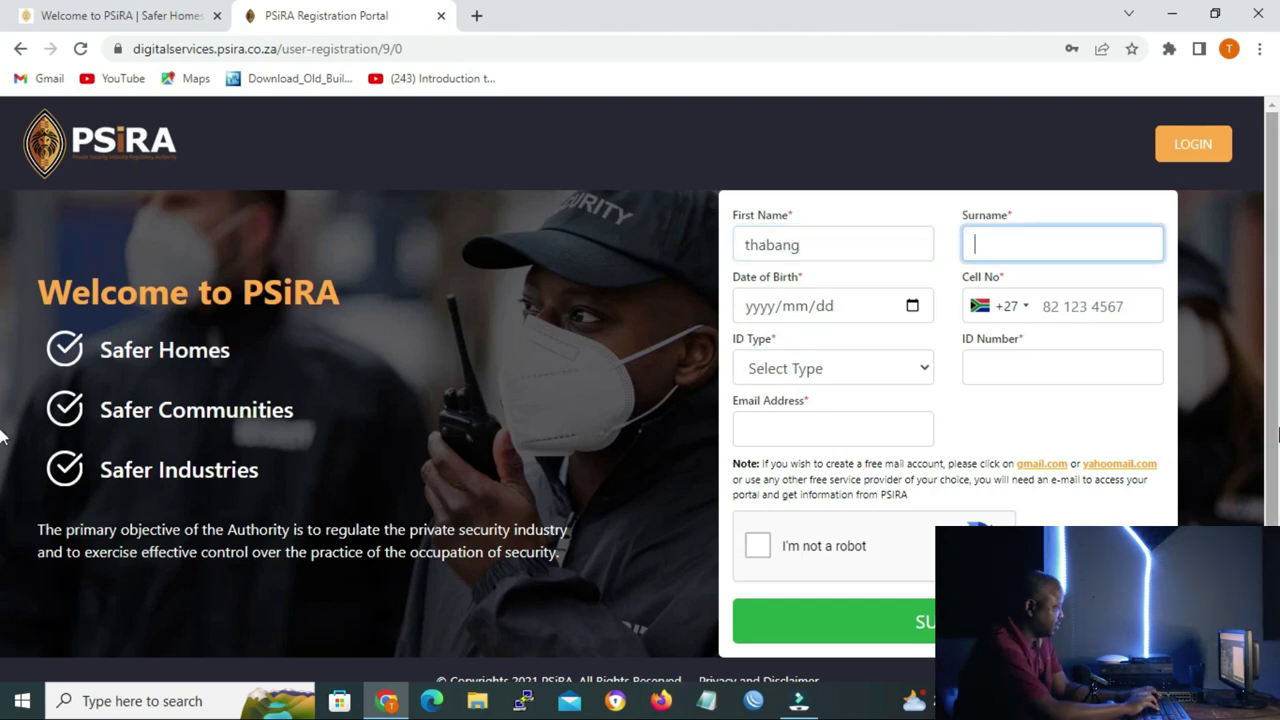
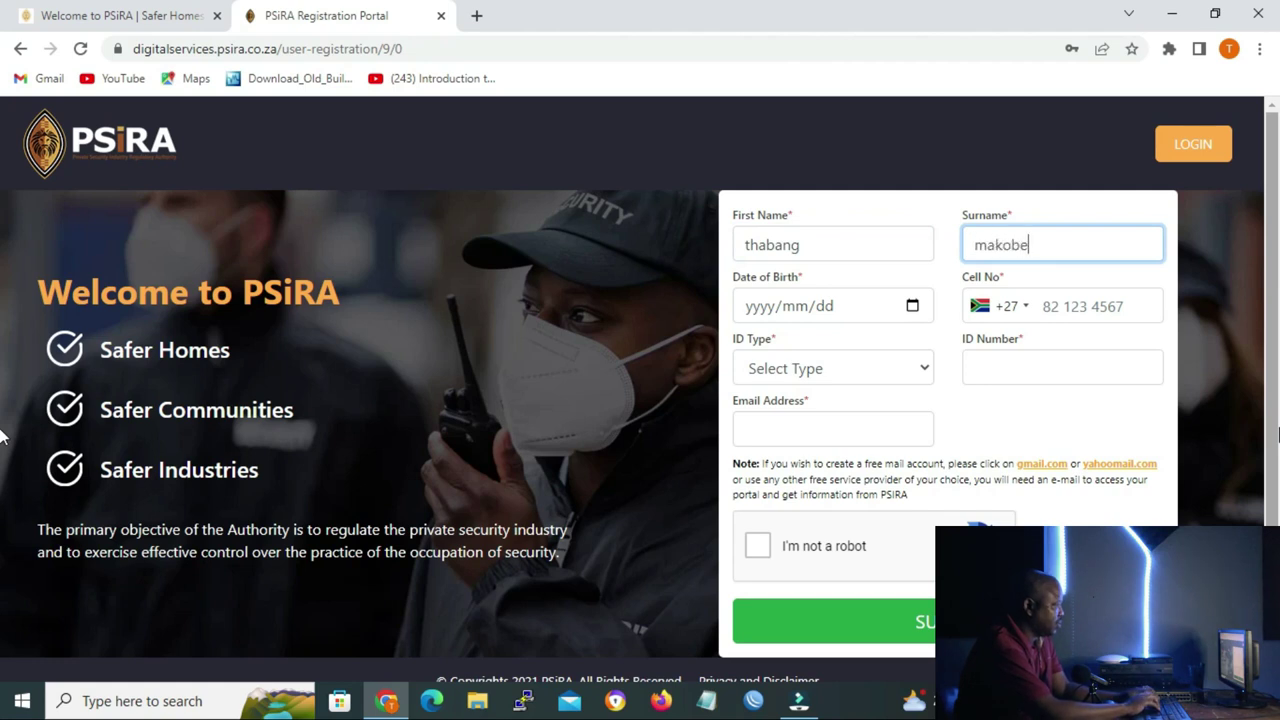
{"action": "key", "text": "Tab"}
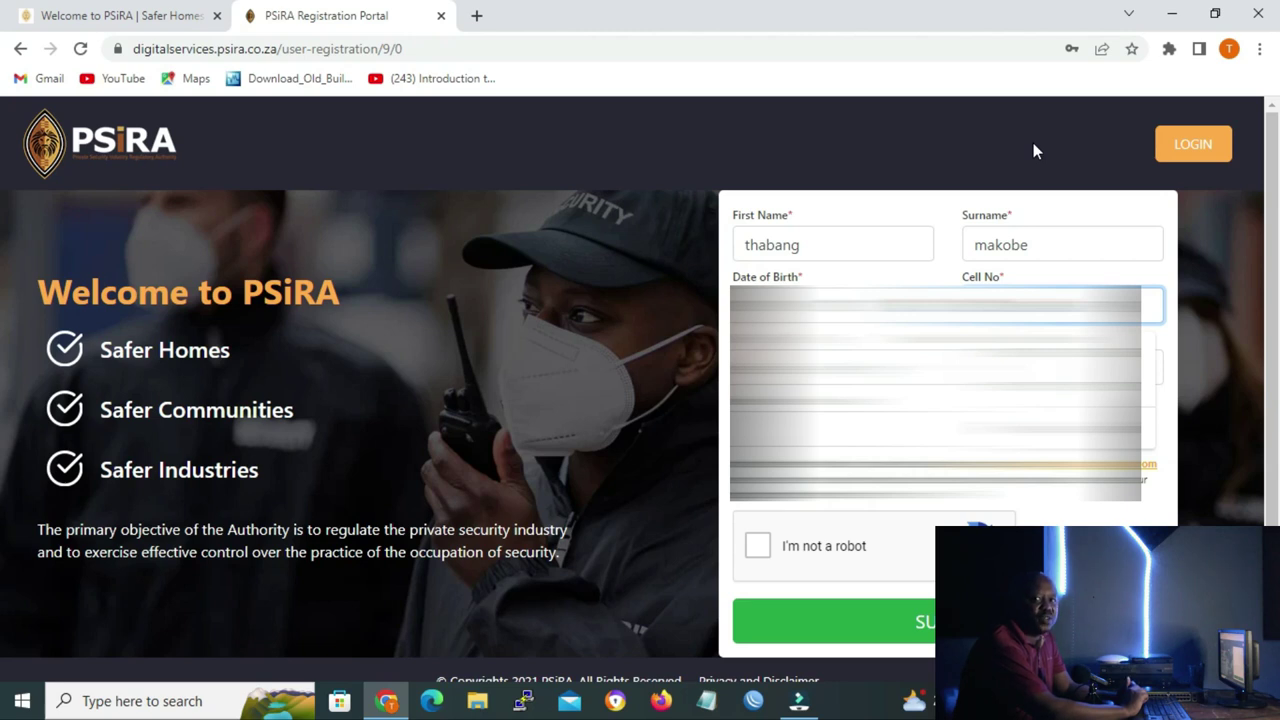
Pass the 'I'm not a robot' check and submit the registration form
{"action": "left_click", "coordinate": [757, 545]}
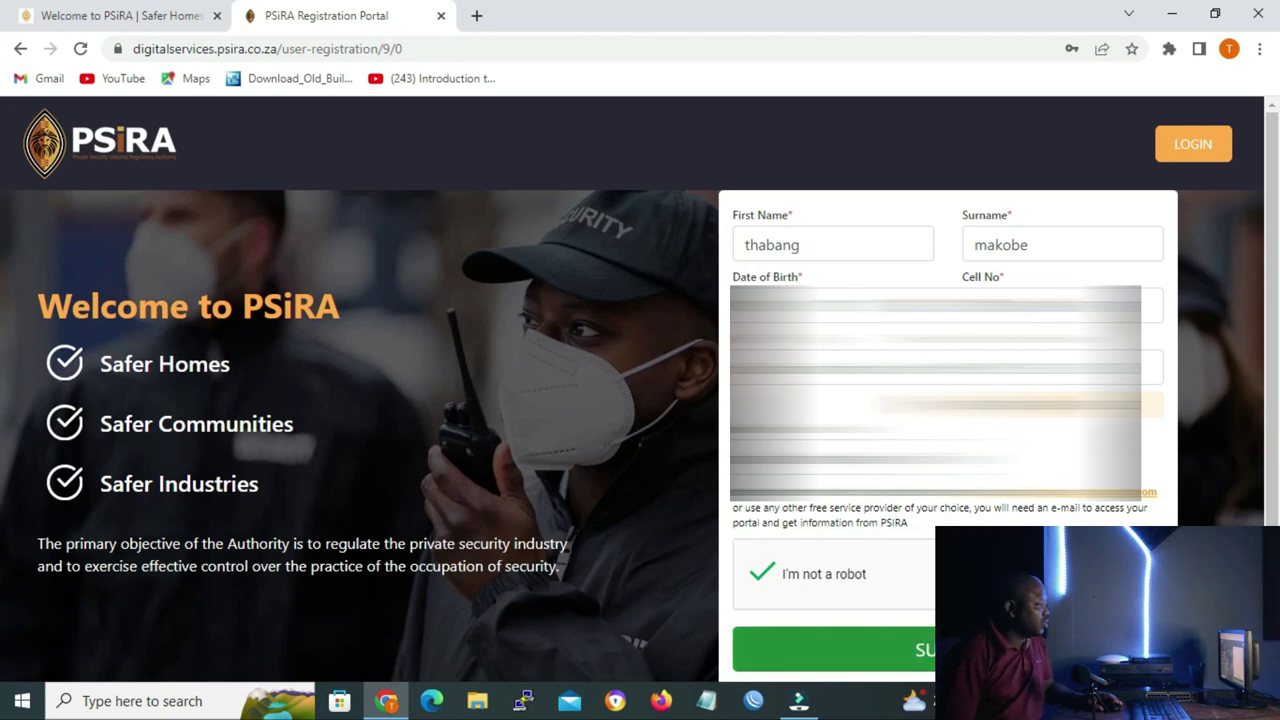
{"action": "left_click", "coordinate": [880, 650]}
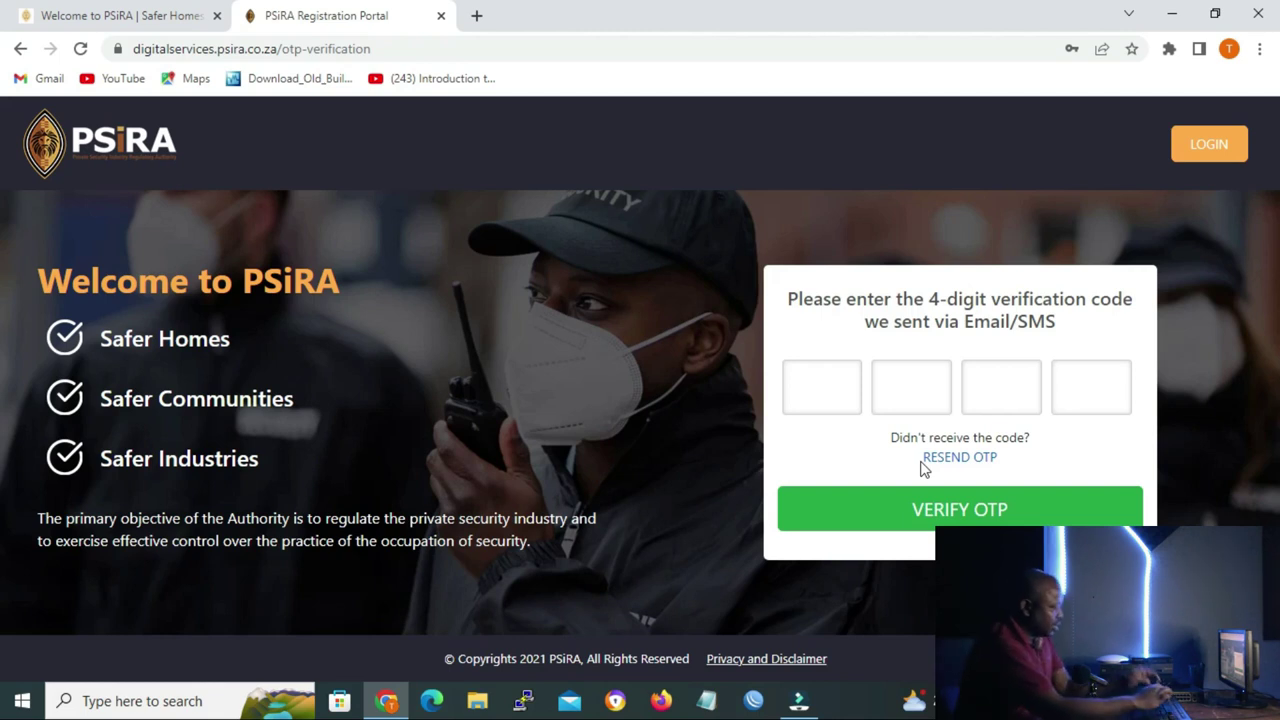
{"action": "left_click", "coordinate": [846, 383]}
Verify the emailed 4-digit code and continue to the applicant dashboard
{"action": "left_click", "coordinate": [952, 512]}
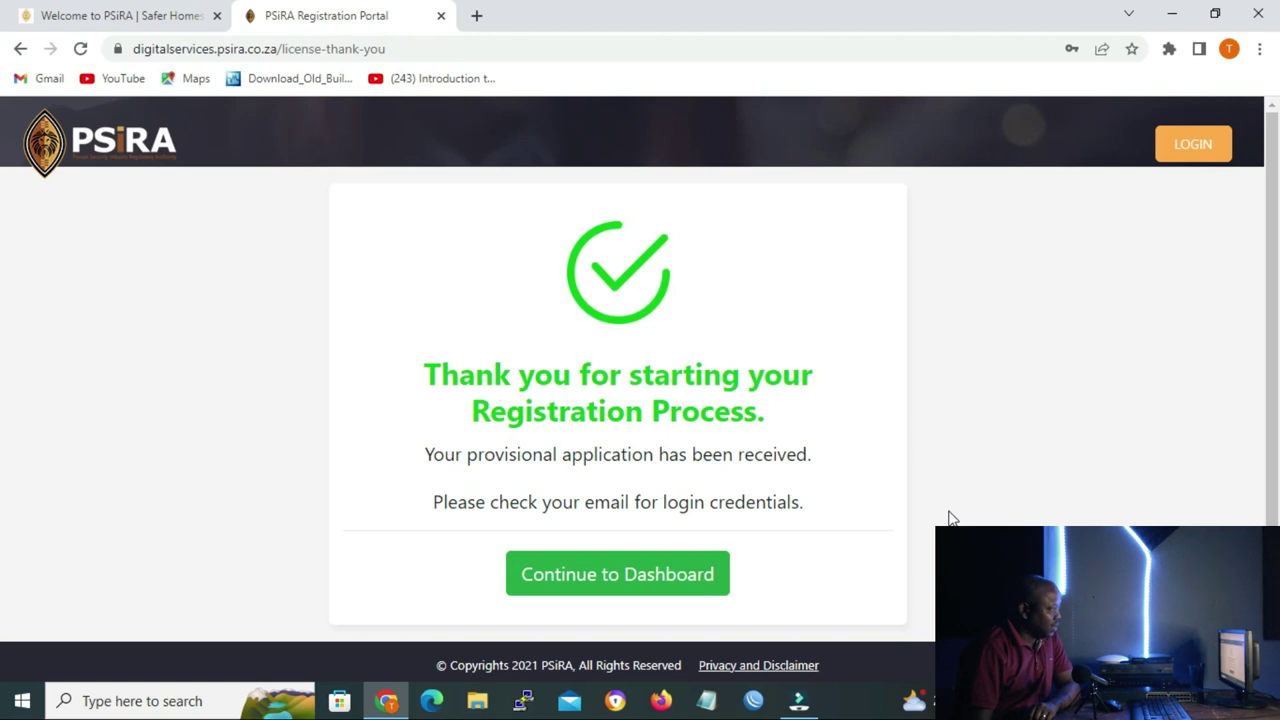
{"action": "left_click", "coordinate": [612, 588]}
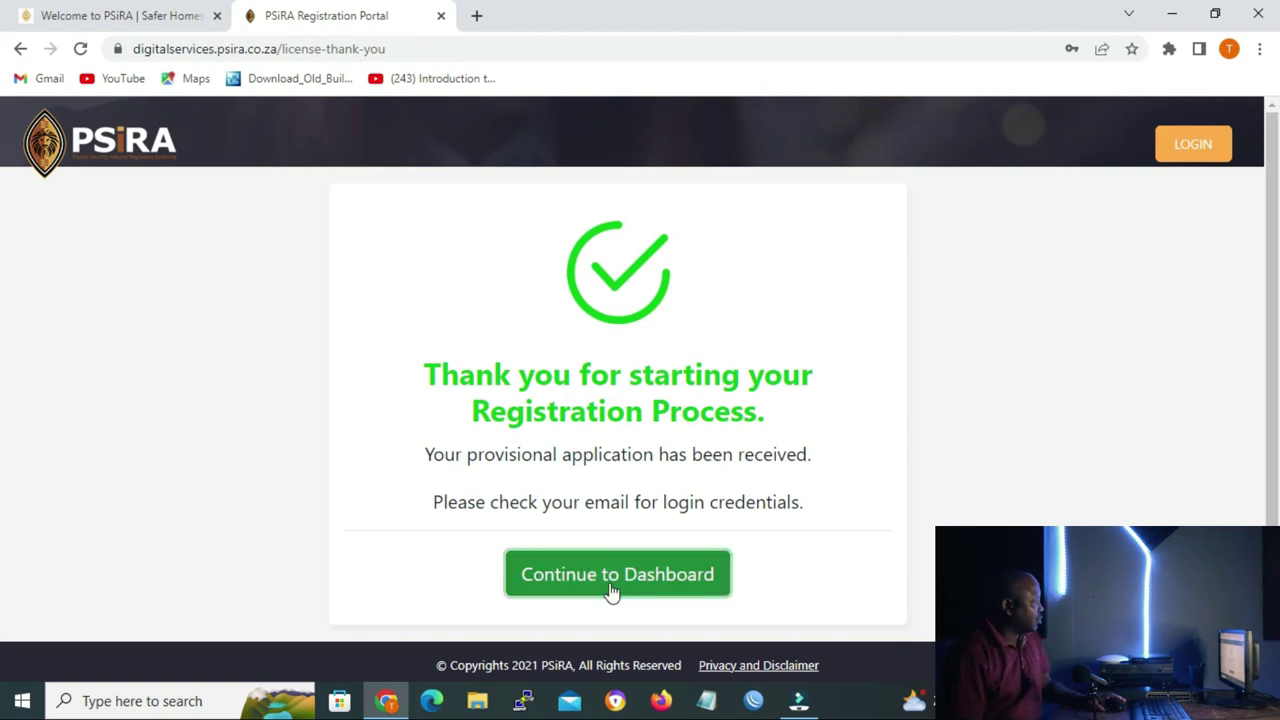
{"action": "left_click", "coordinate": [607, 584]}
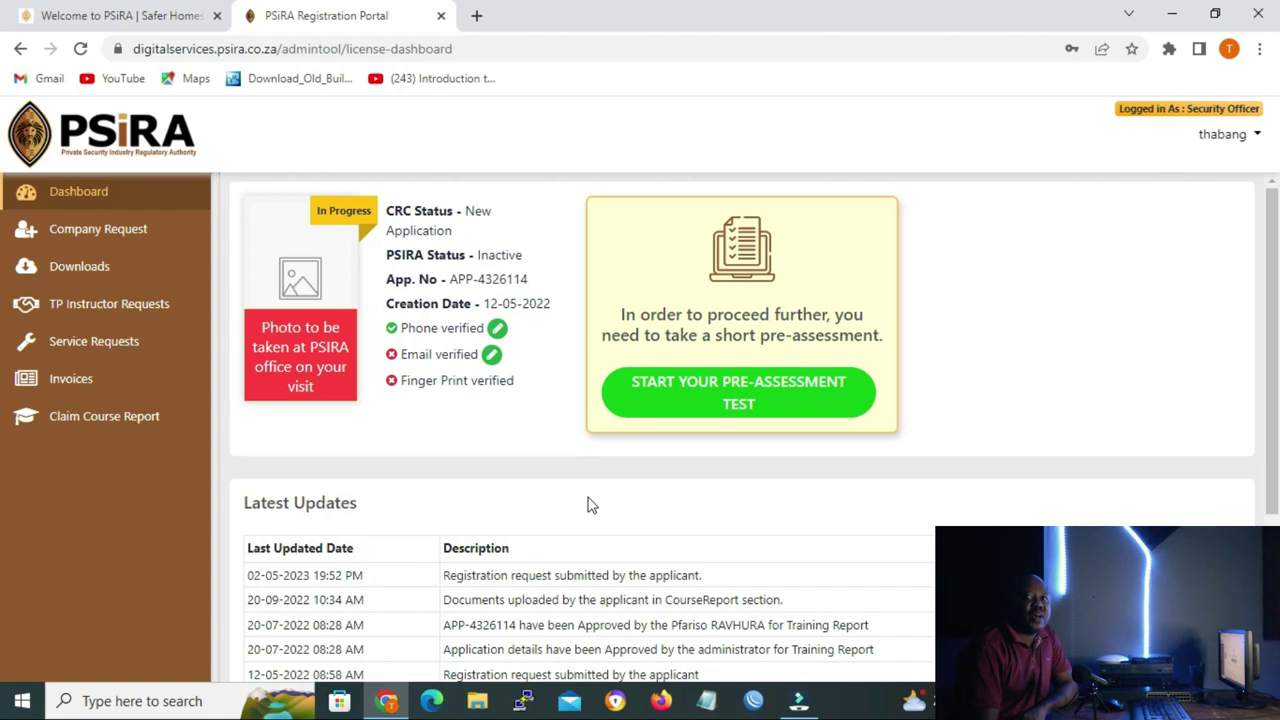
Open the registration portal in a background tab, then Gmail in a new tab
{"action": "left_click", "coordinate": [625, 395], "text": "ctrl"}
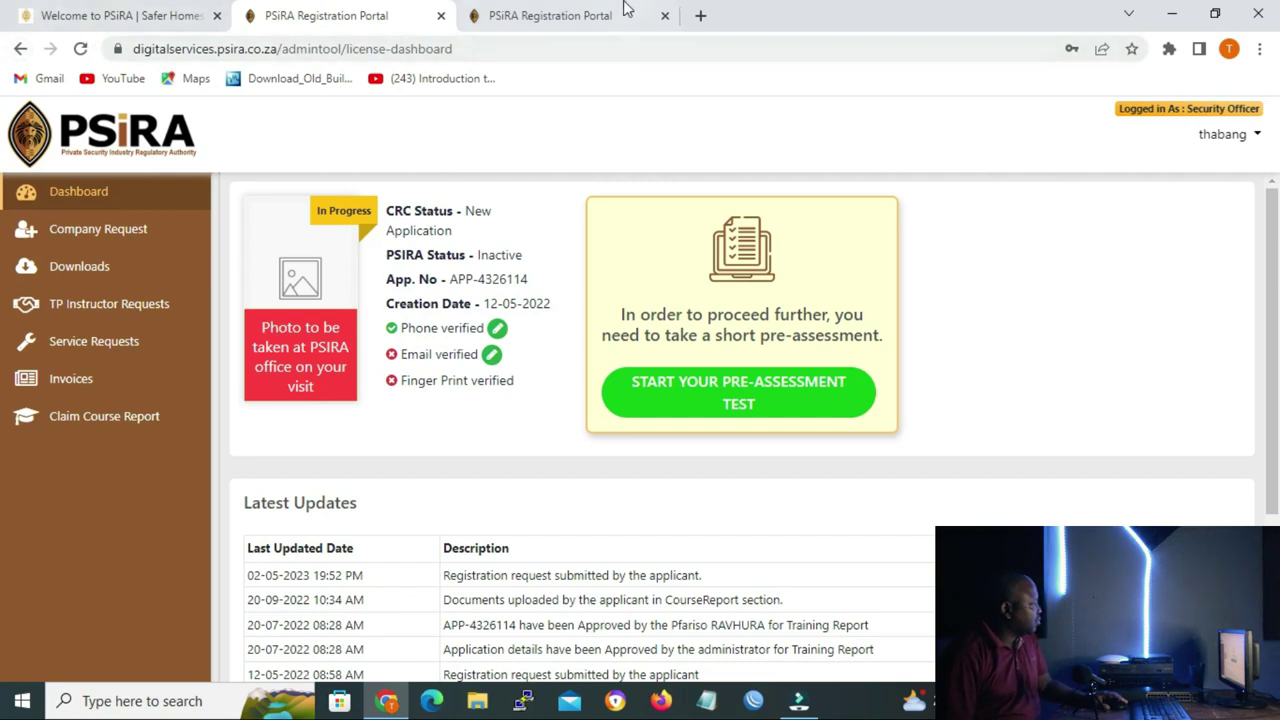
{"action": "left_click", "coordinate": [700, 15]}
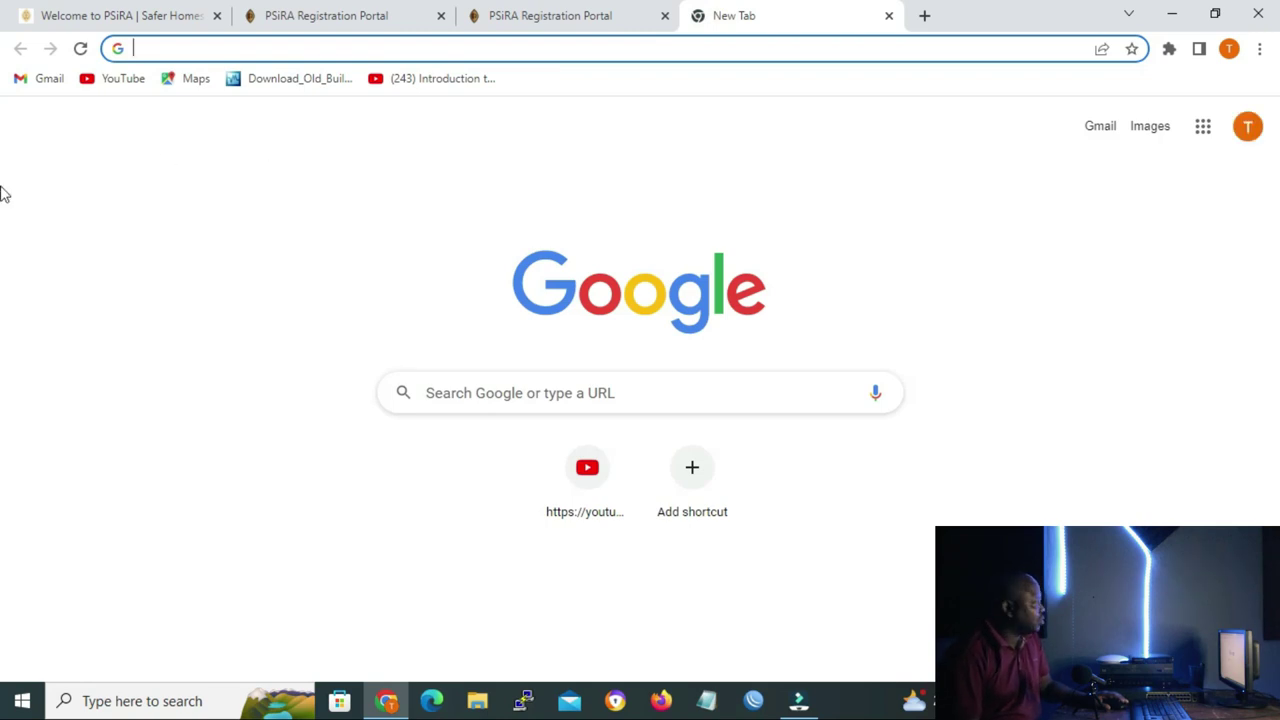
{"action": "left_click", "coordinate": [30, 84]}
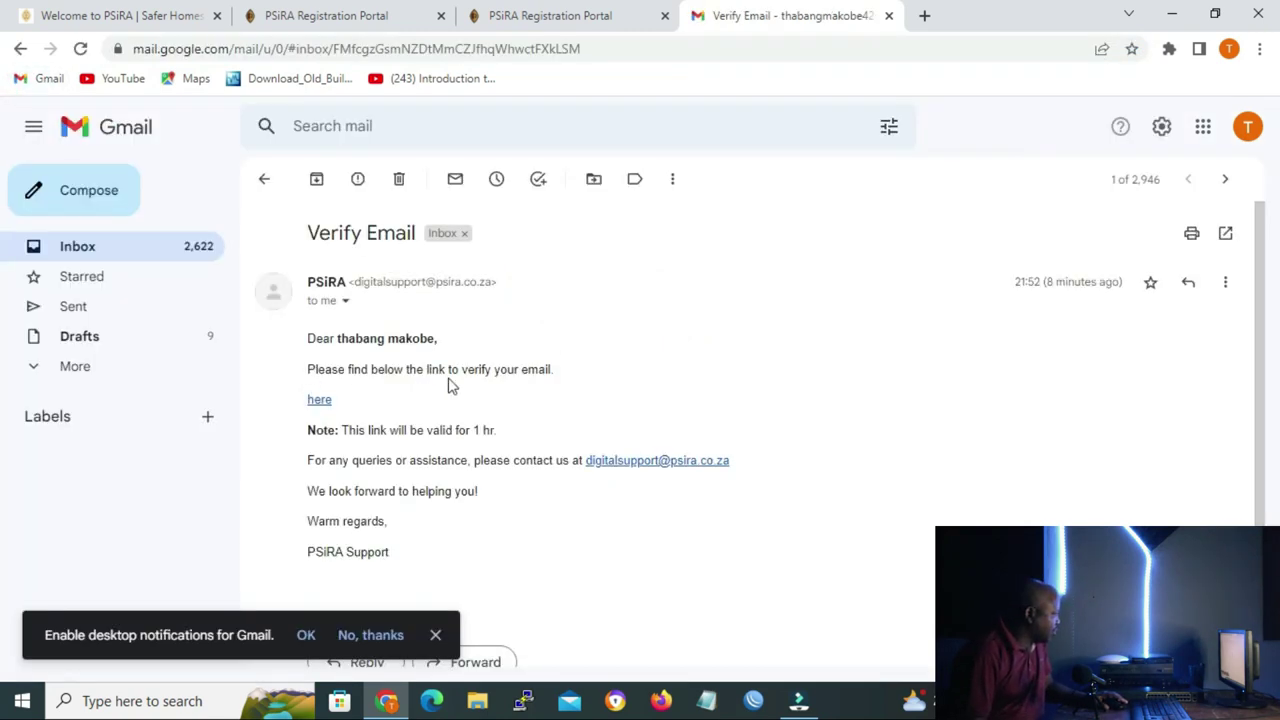
Follow the PSiRA Verify Email link and continue to the login page
{"action": "left_click", "coordinate": [321, 404]}
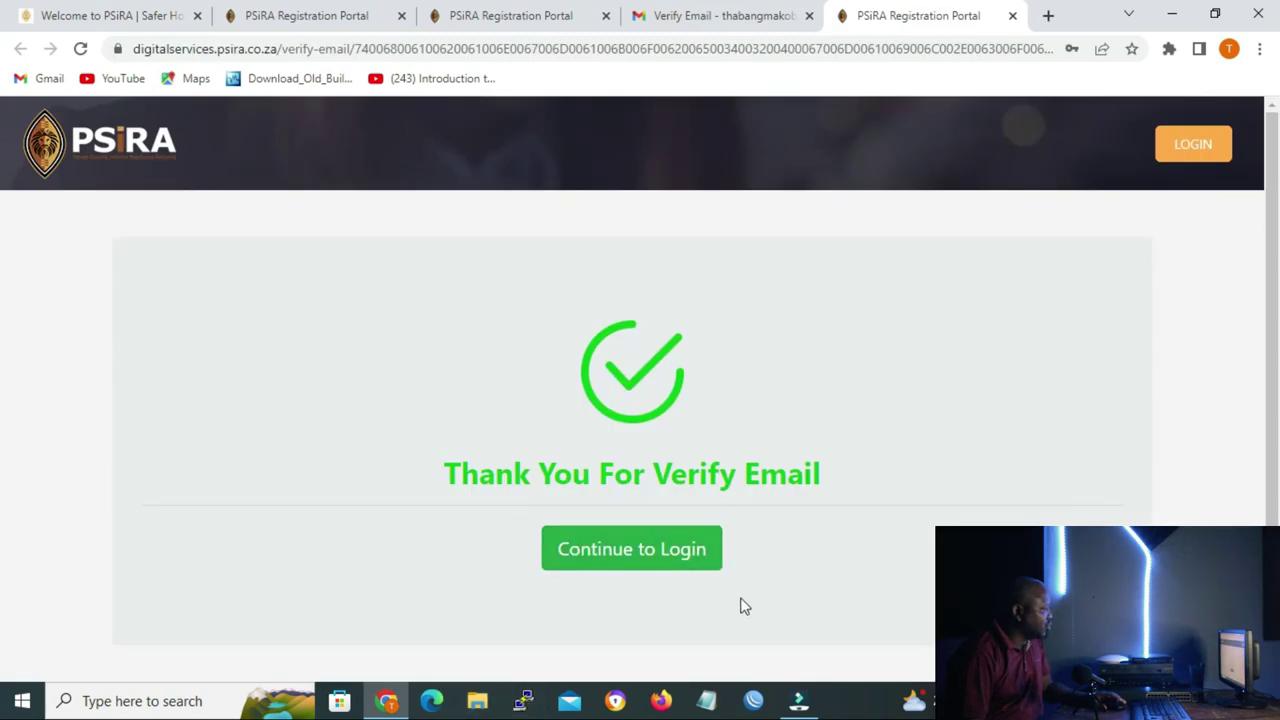
{"action": "left_click", "coordinate": [638, 558]}
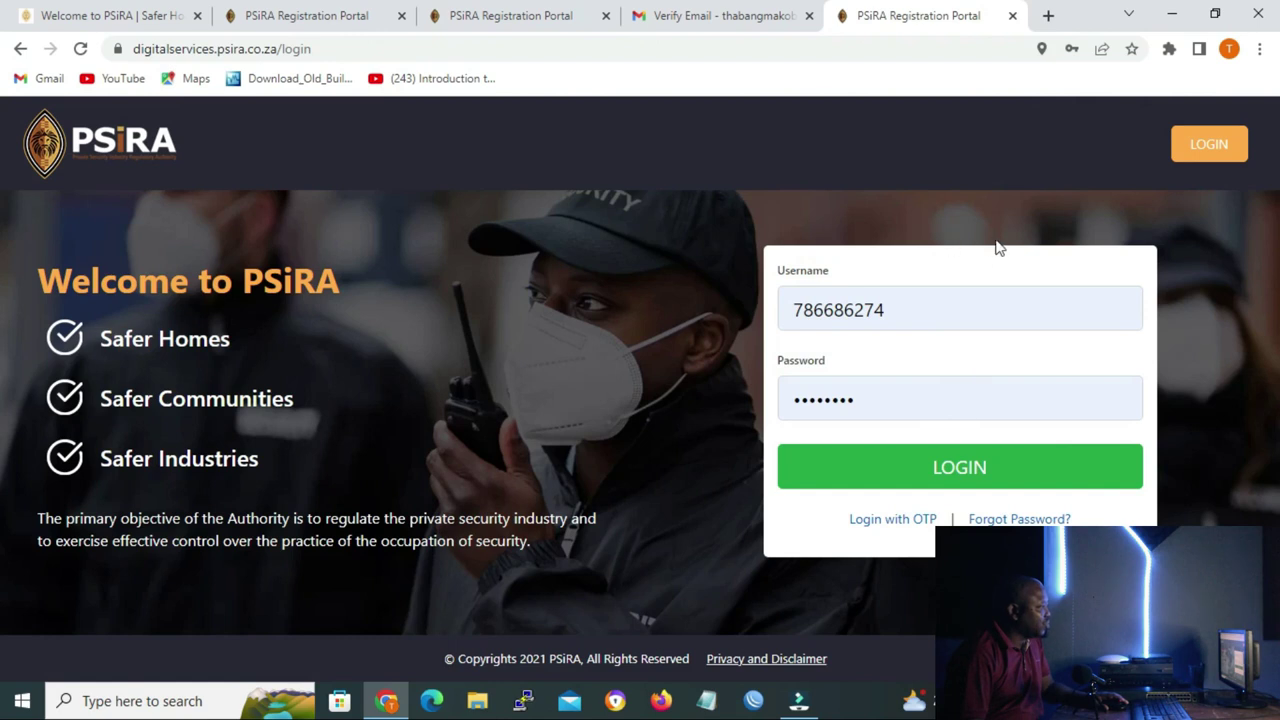
Log in with a one-time code sent to the applicant's cell number
{"action": "left_click", "coordinate": [893, 522]}
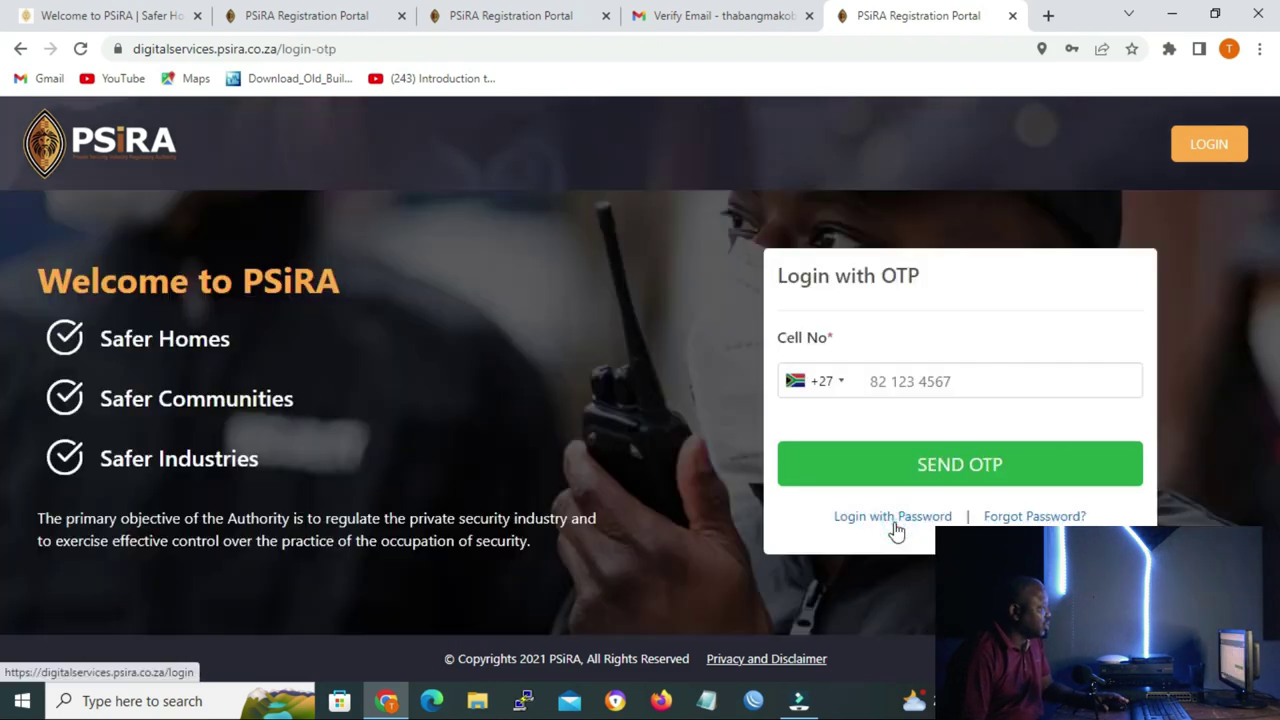
{"action": "left_click", "coordinate": [963, 380]}
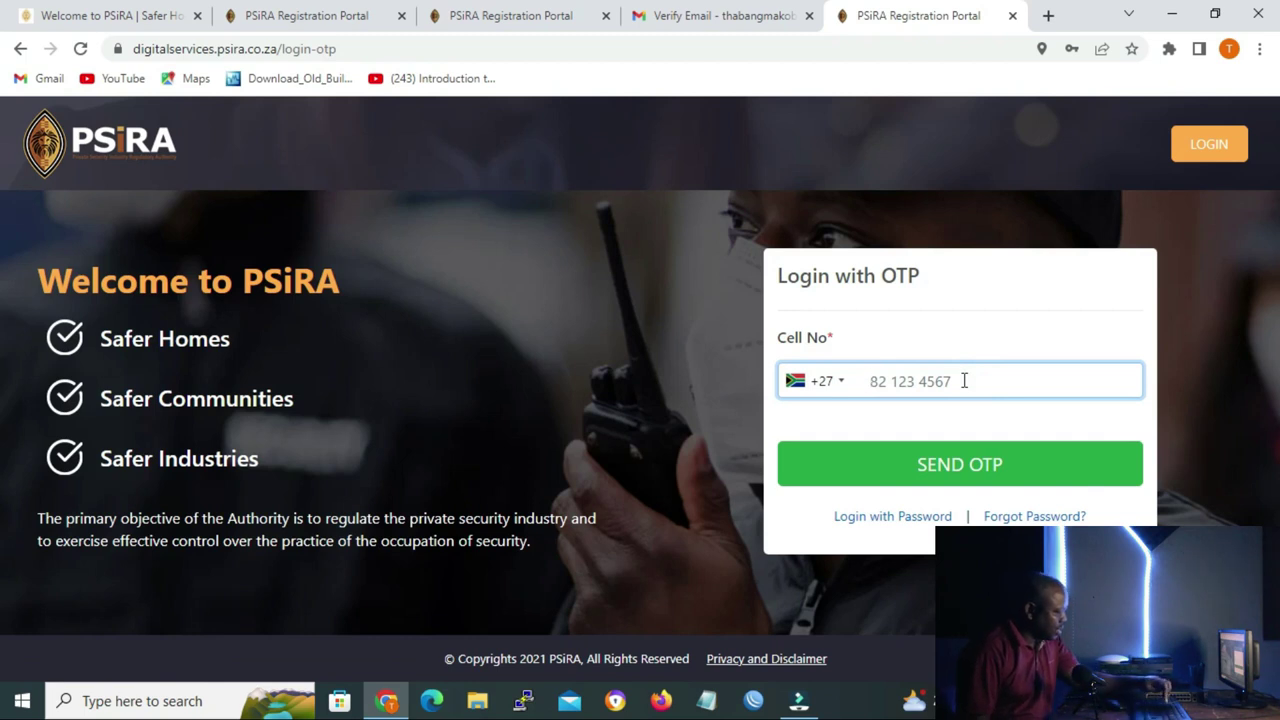
{"action": "left_click", "coordinate": [1040, 468]}
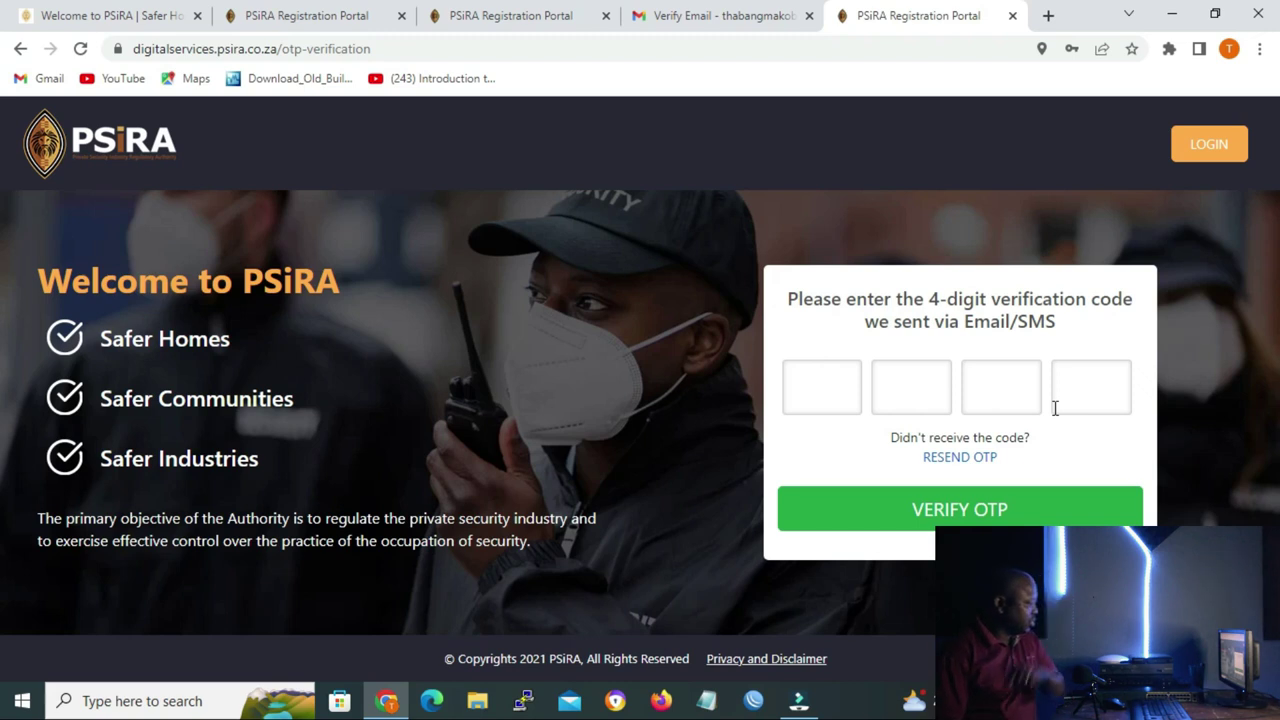
{"action": "left_click", "coordinate": [818, 388]}
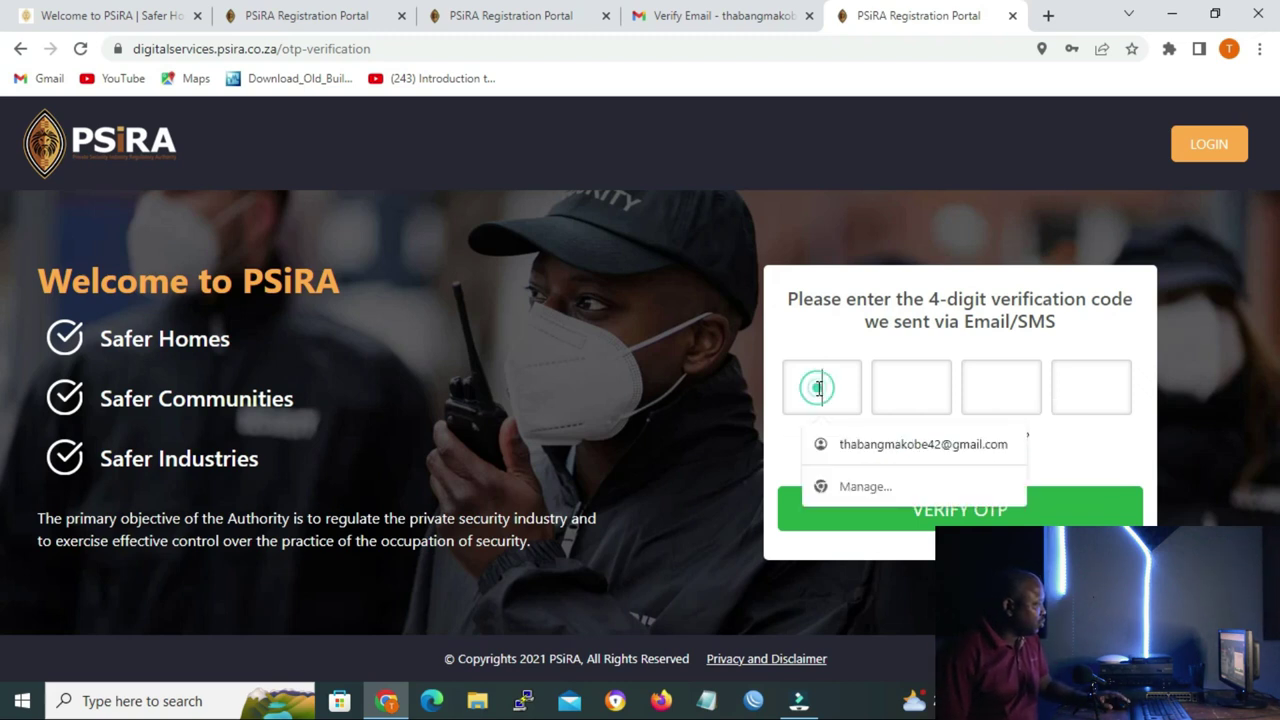
{"action": "key", "text": "ctrl+v"}
{"action": "left_click", "coordinate": [996, 512]}
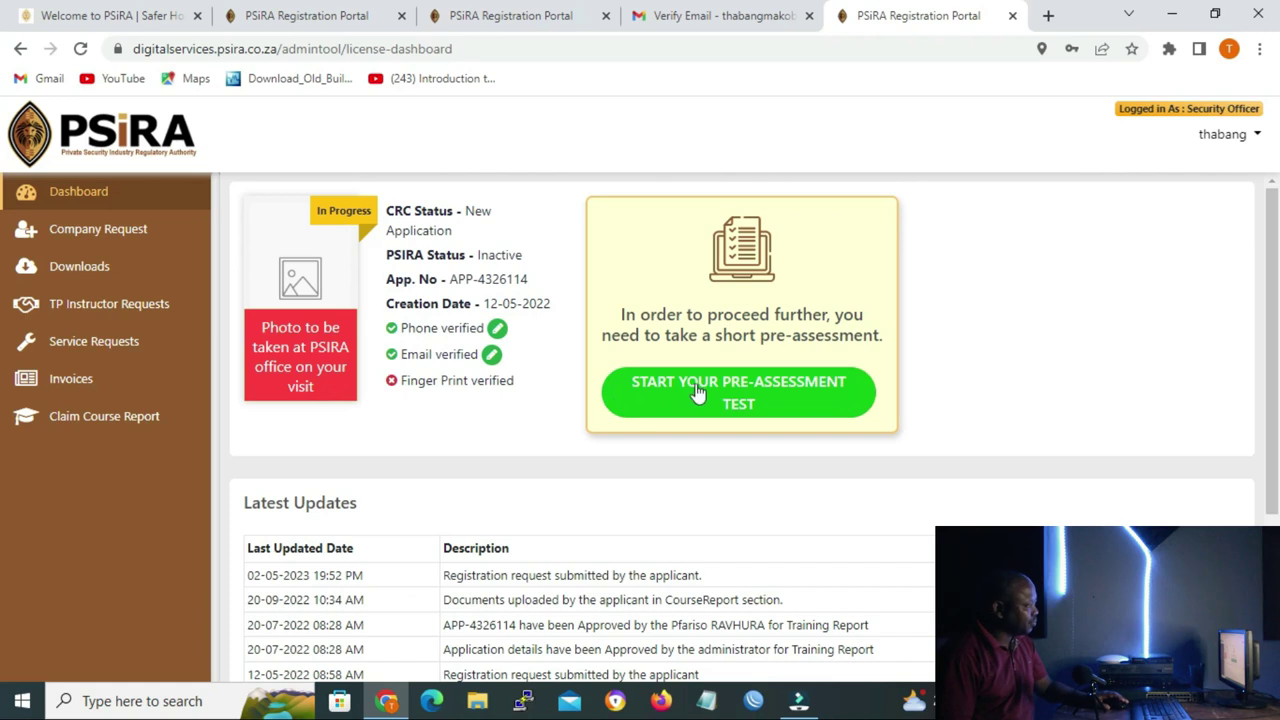
Start the pre-assessment test and answer YES to being 18 or older
{"action": "left_click", "coordinate": [781, 400]}
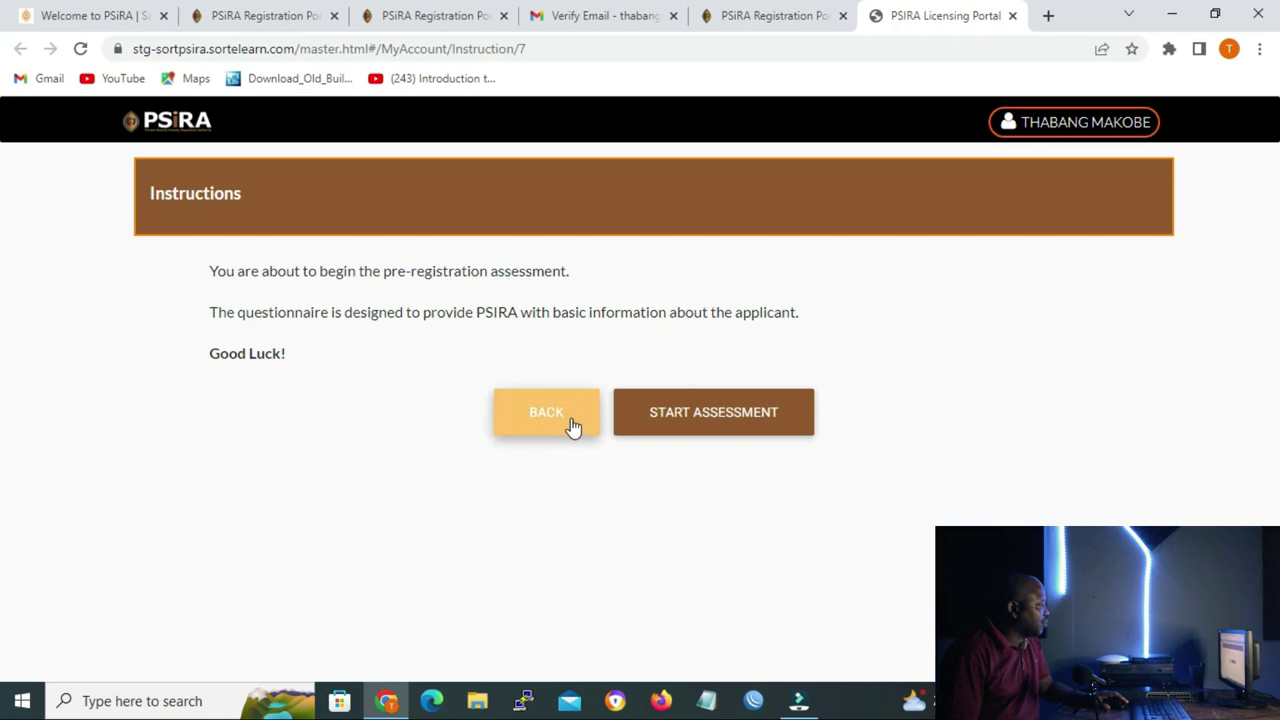
{"action": "left_click", "coordinate": [710, 424]}
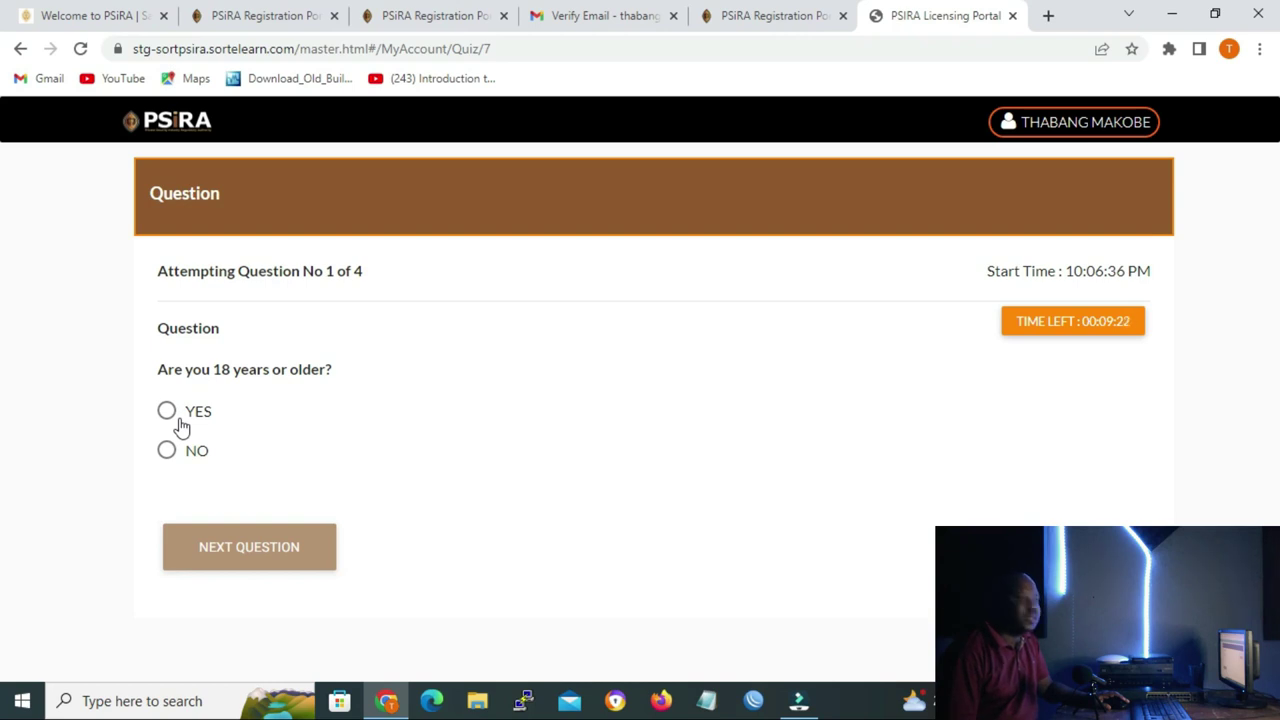
{"action": "left_click", "coordinate": [170, 413]}
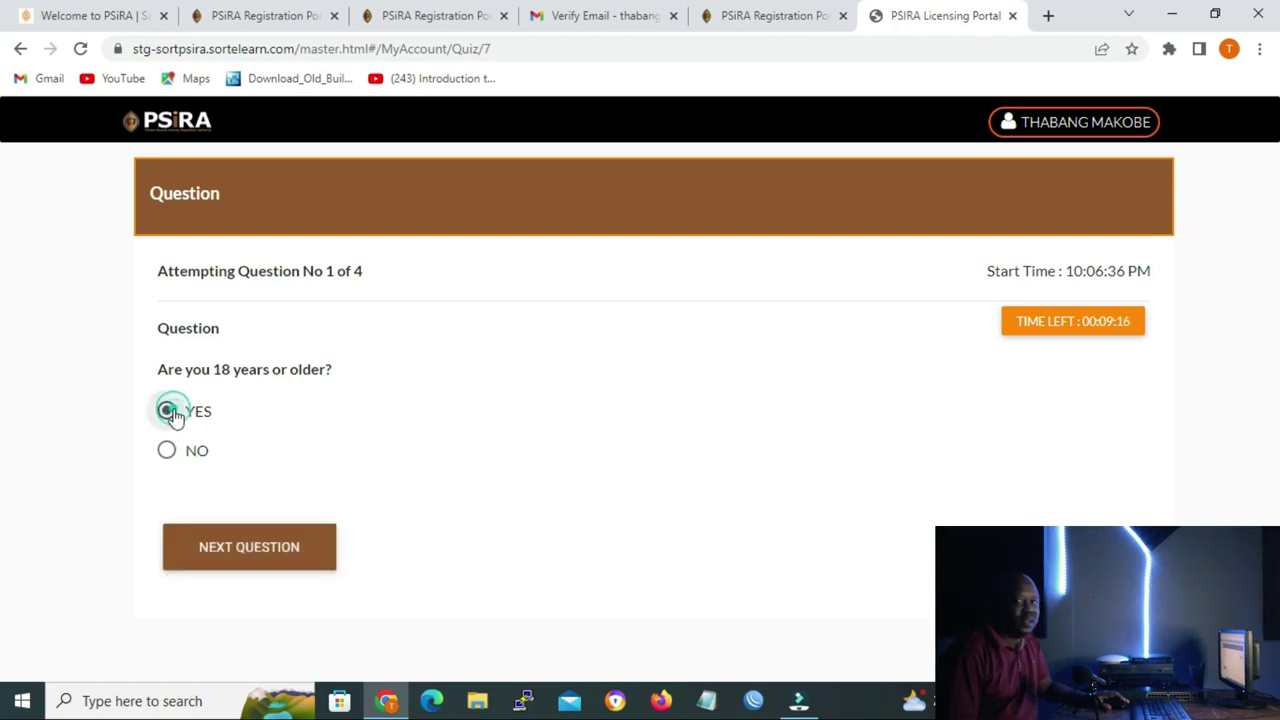
Advance to question 2, choose Matric Certificate as highest education, and move to question 3
{"action": "left_click", "coordinate": [243, 557]}
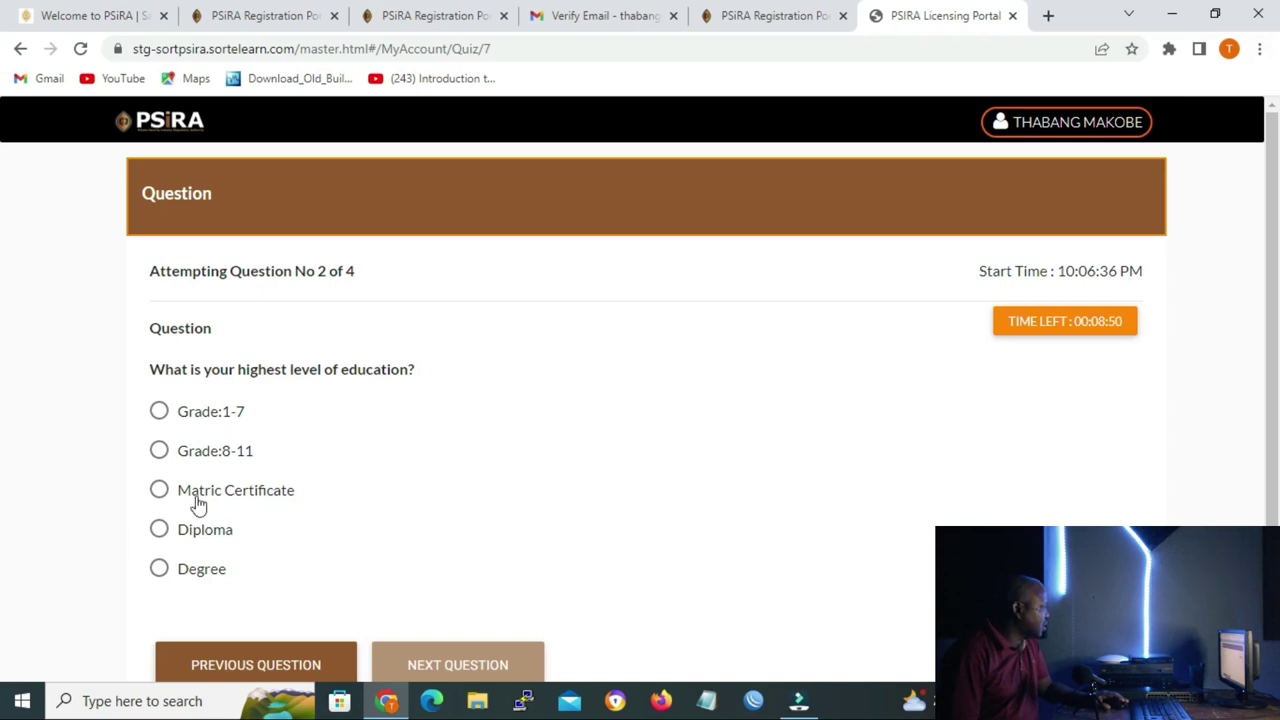
{"action": "left_click", "coordinate": [162, 492]}
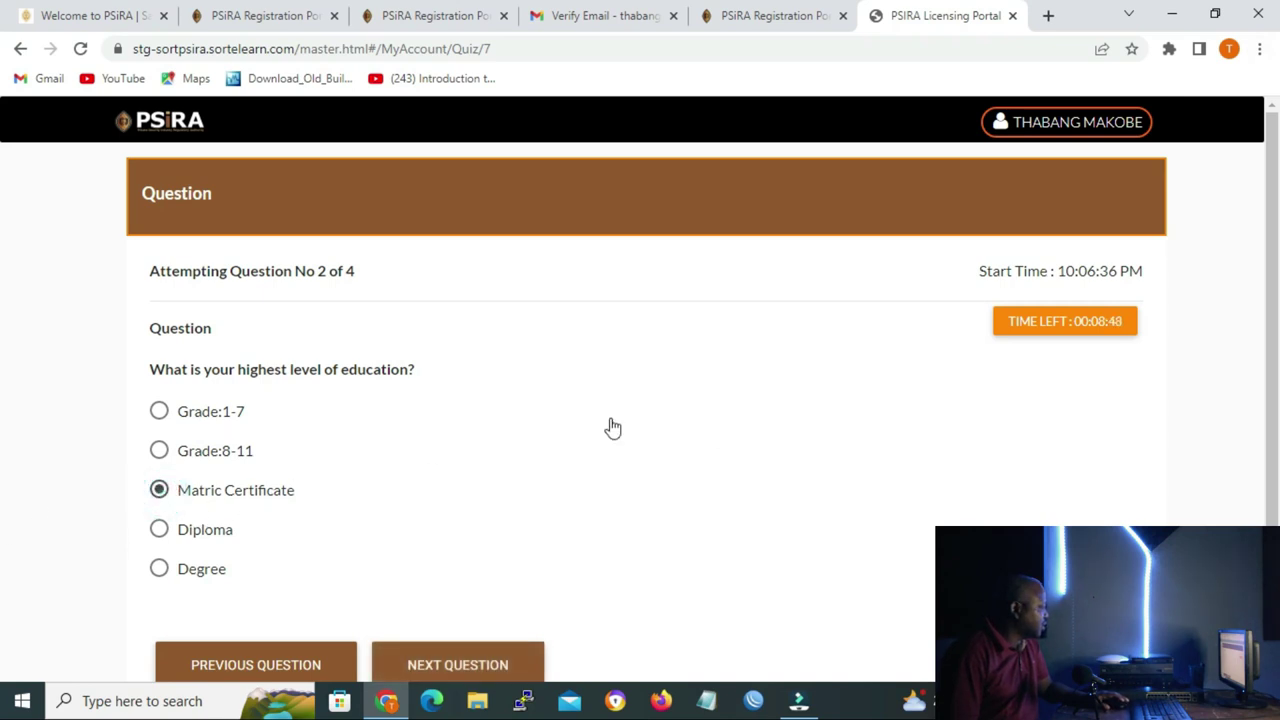
{"action": "scroll", "coordinate": [605, 440], "scroll_direction": "down", "scroll_amount": 1}
{"action": "left_click", "coordinate": [449, 618]}
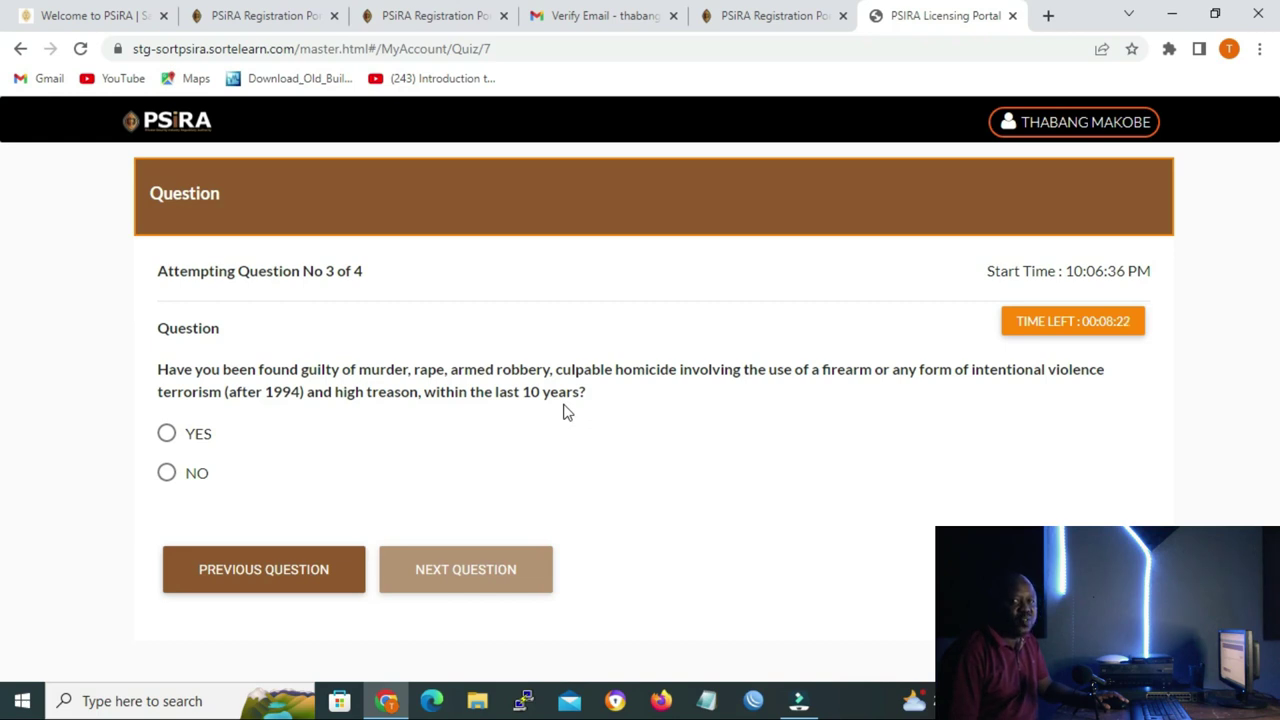
Answer NO to the serious-crime question and advance to the final question
{"action": "left_click", "coordinate": [166, 474]}
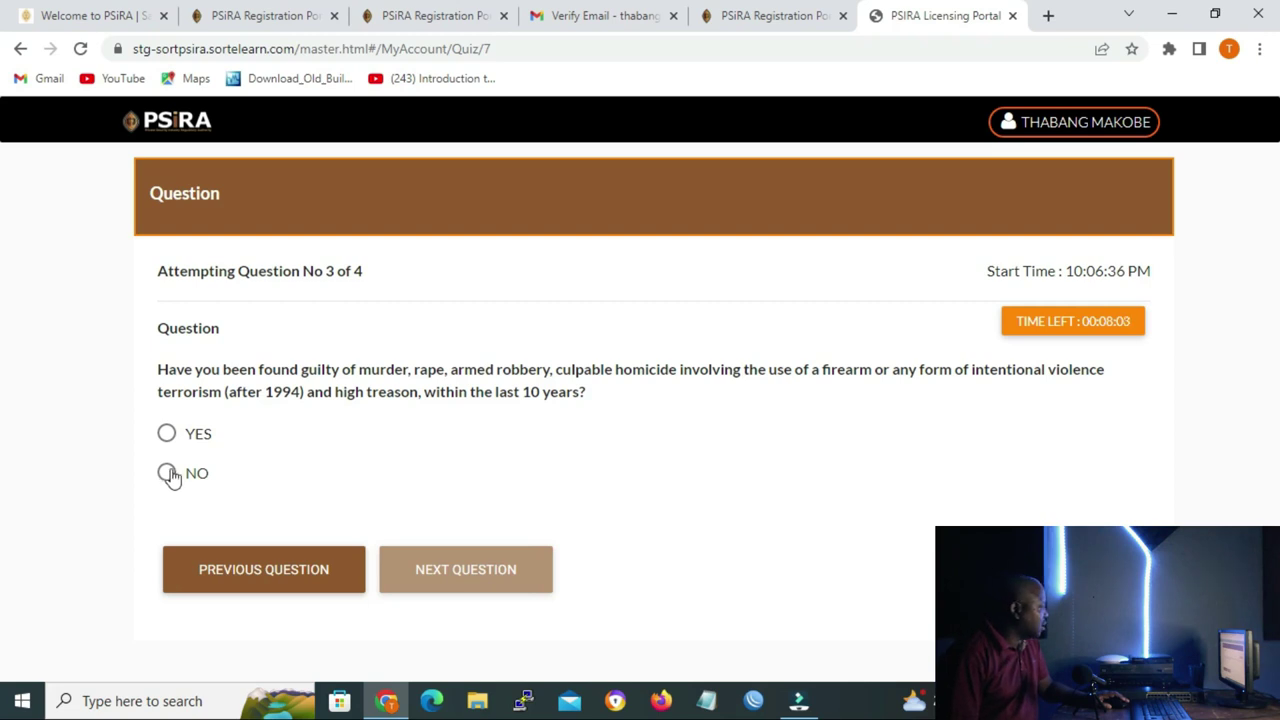
{"action": "left_click", "coordinate": [167, 474]}
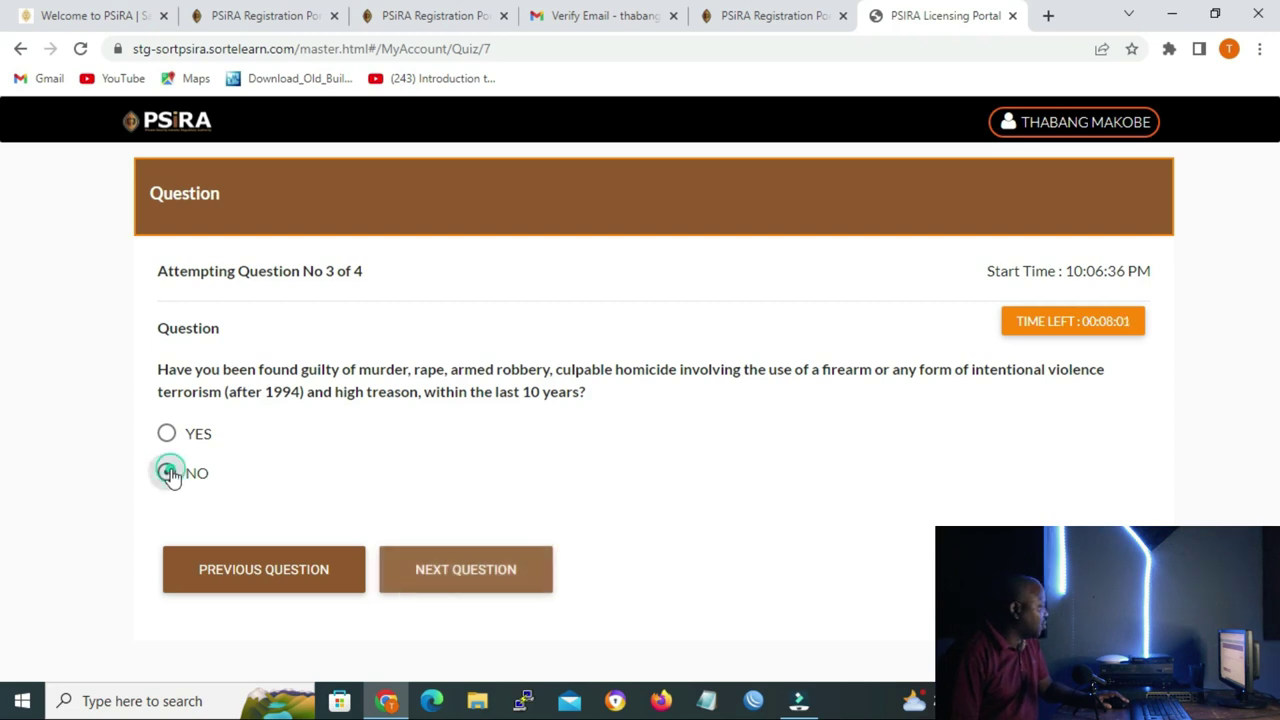
{"action": "left_click", "coordinate": [498, 578]}
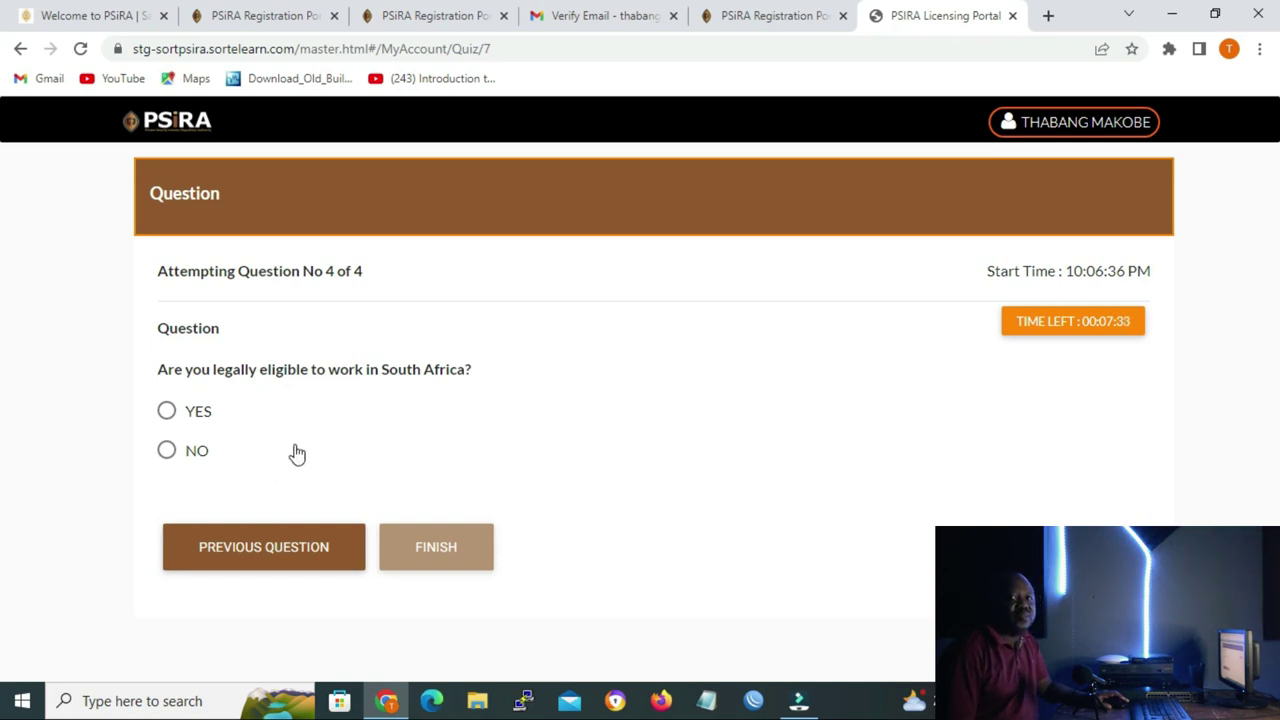
Answer YES to eligibility to work in South Africa, finish the pre-assessment and dismiss the thank-you message
{"action": "left_click", "coordinate": [168, 416]}
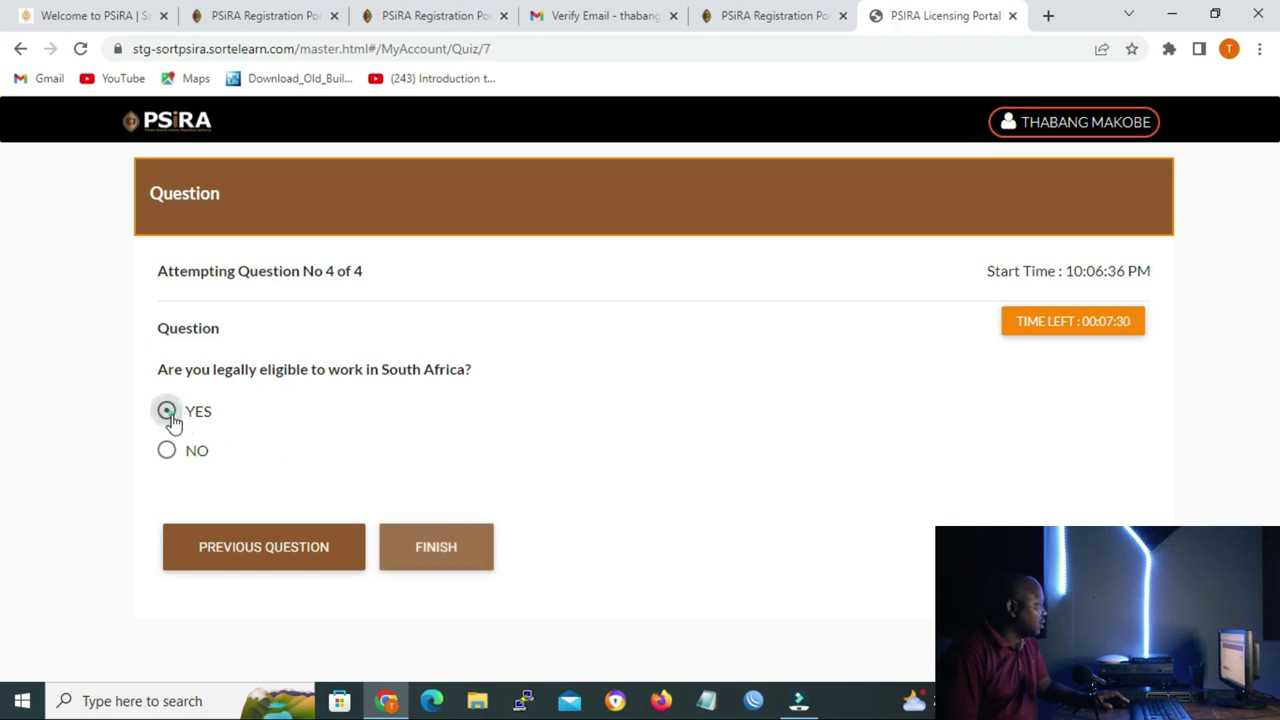
{"action": "left_click", "coordinate": [451, 552]}
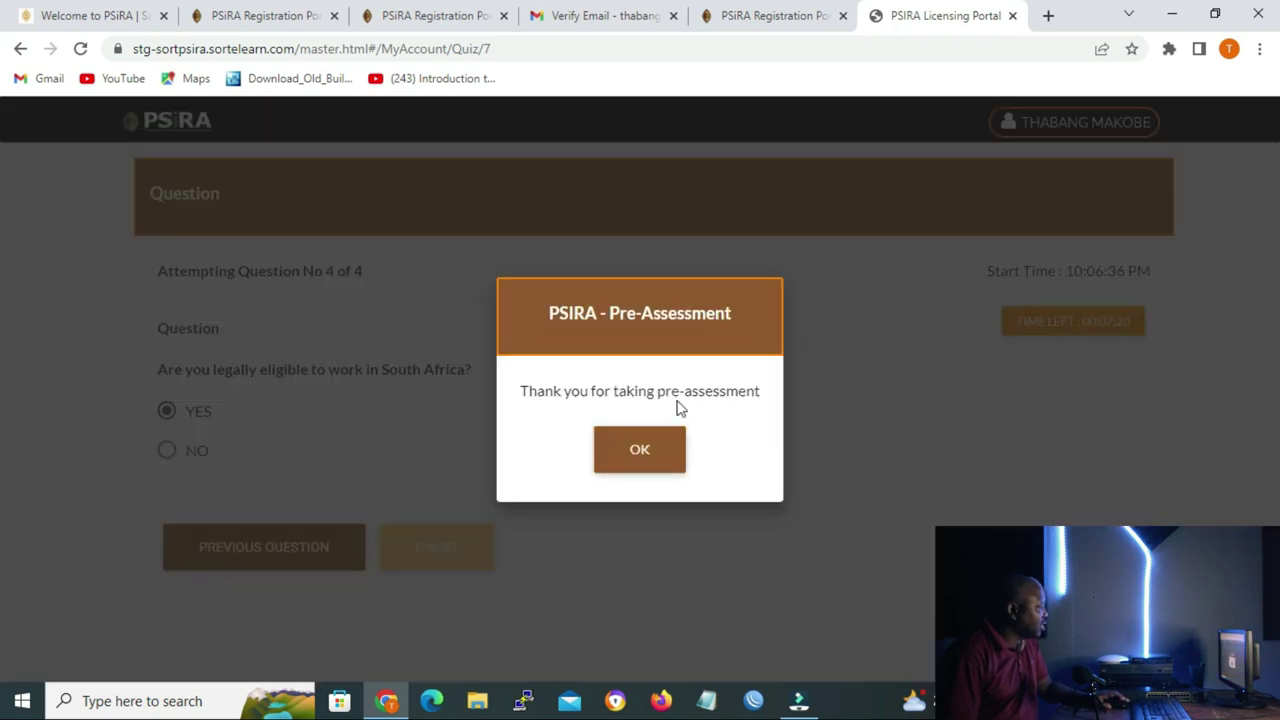
{"action": "left_click", "coordinate": [640, 455]}
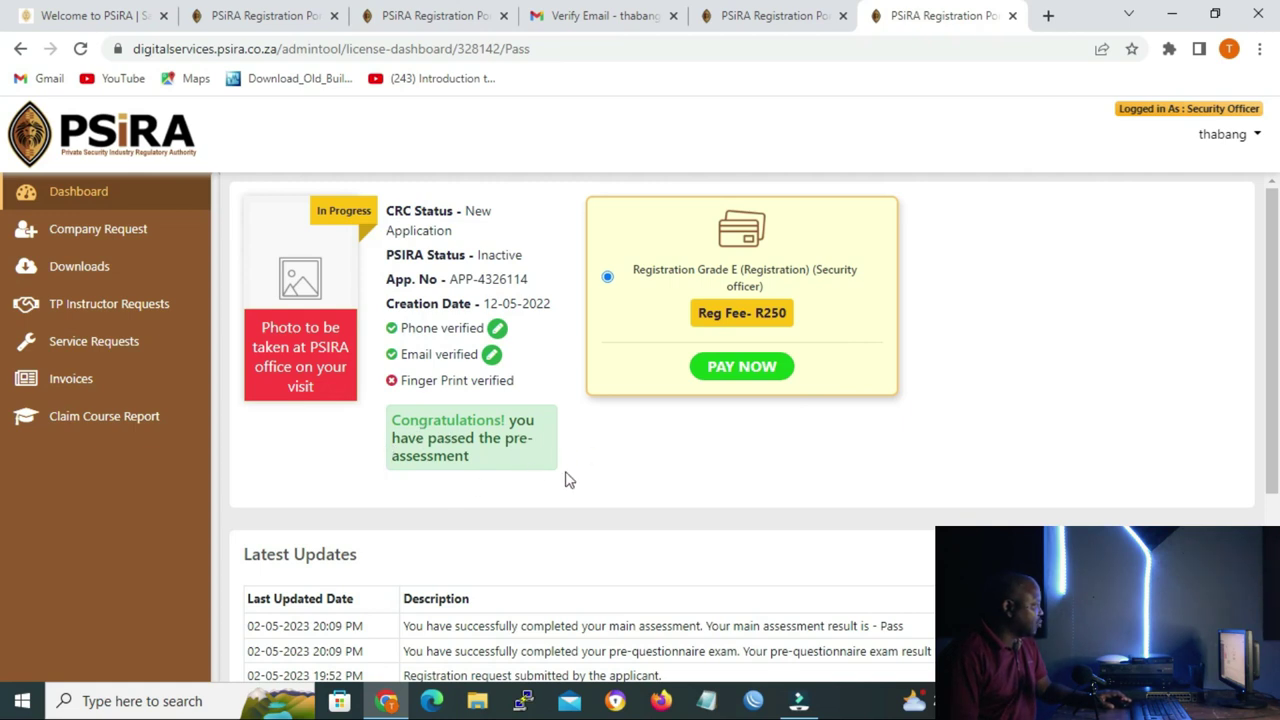
Start paying the R250 registration fee and scroll the payment information page
{"action": "left_click", "coordinate": [740, 378]}
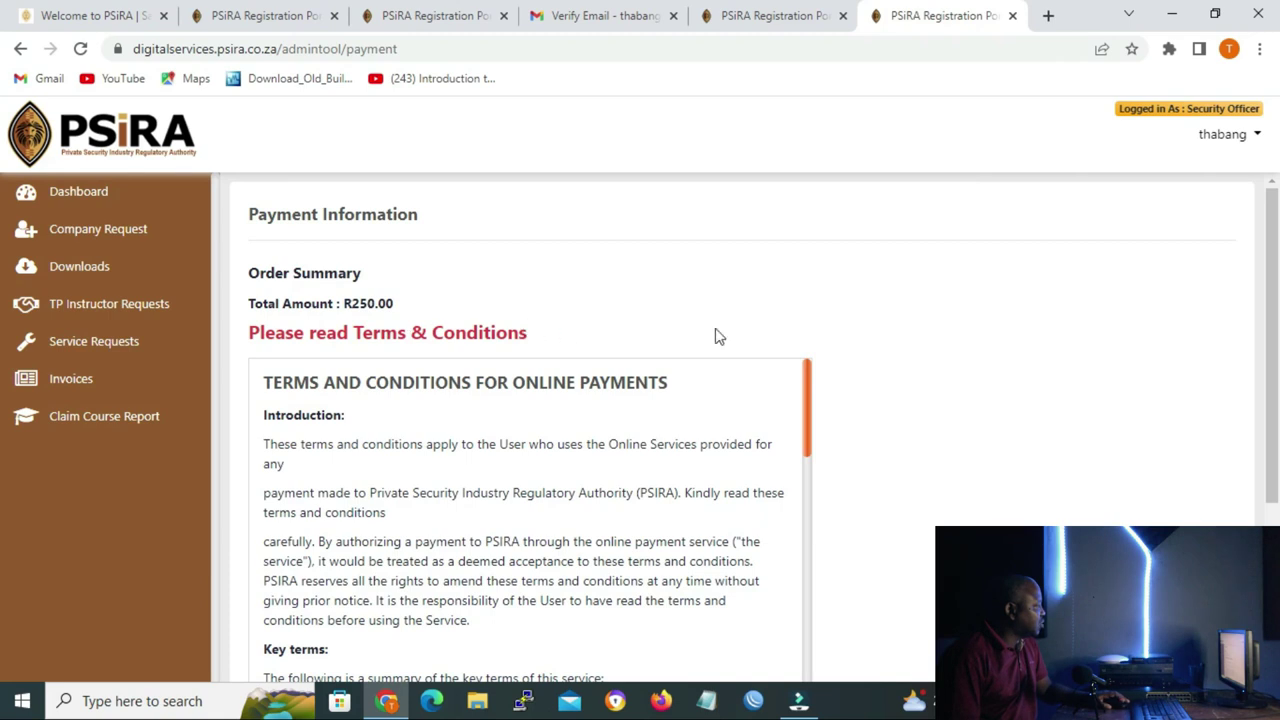
{"action": "scroll", "coordinate": [716, 330], "scroll_direction": "down", "scroll_amount": 3}
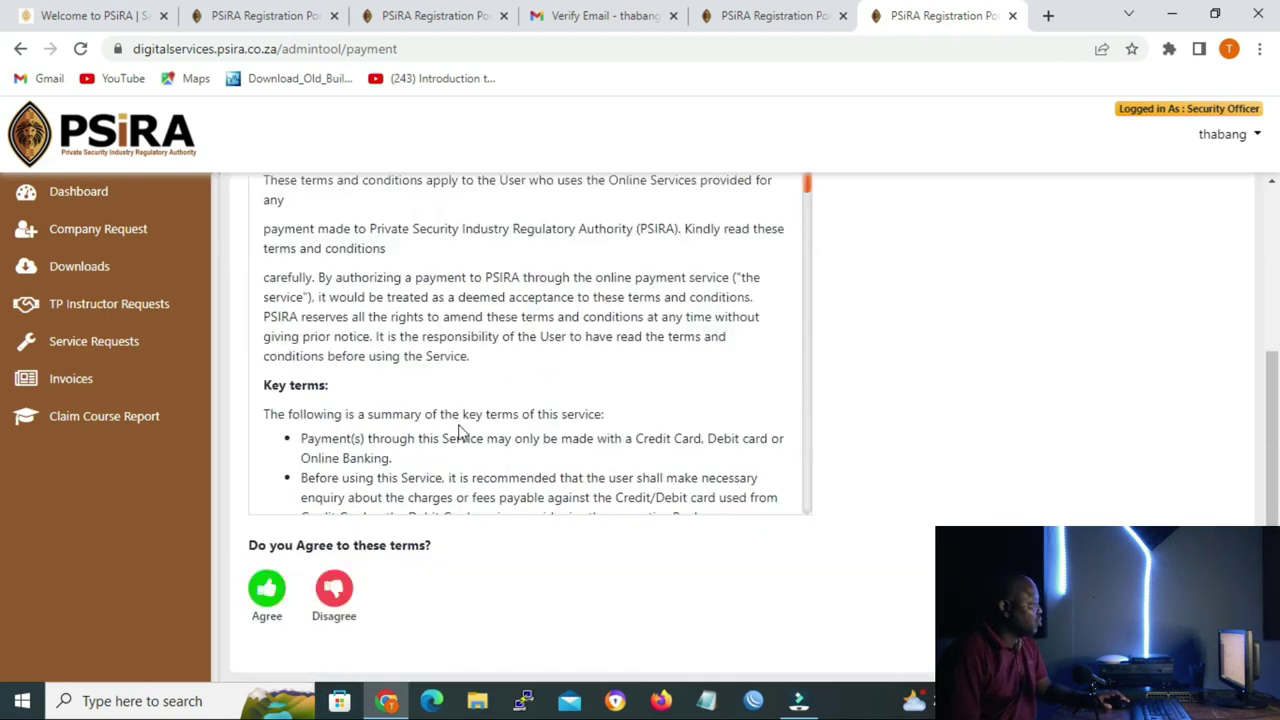
Agree to the online payment terms, then view the card brands offered in the card form
{"action": "scroll", "coordinate": [568, 317], "scroll_direction": "down", "scroll_amount": 15}
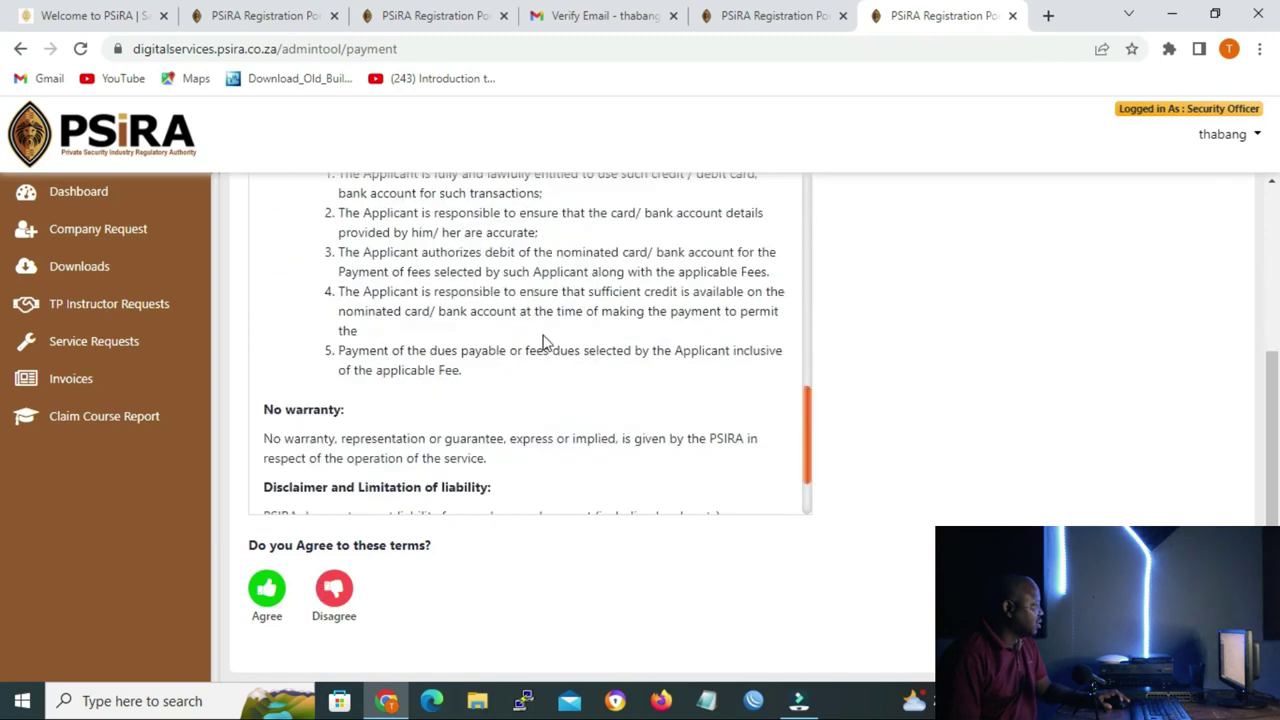
{"action": "left_click", "coordinate": [266, 592]}
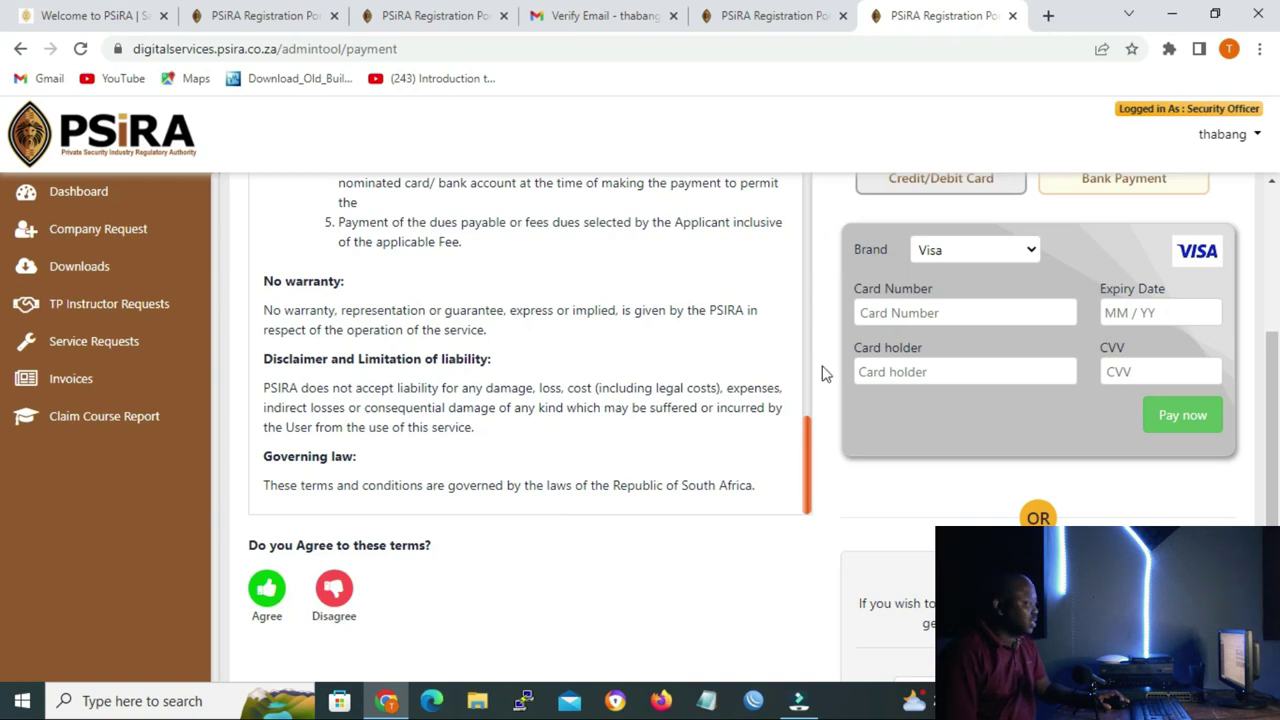
{"action": "scroll", "coordinate": [743, 272], "scroll_direction": "up", "scroll_amount": 2}
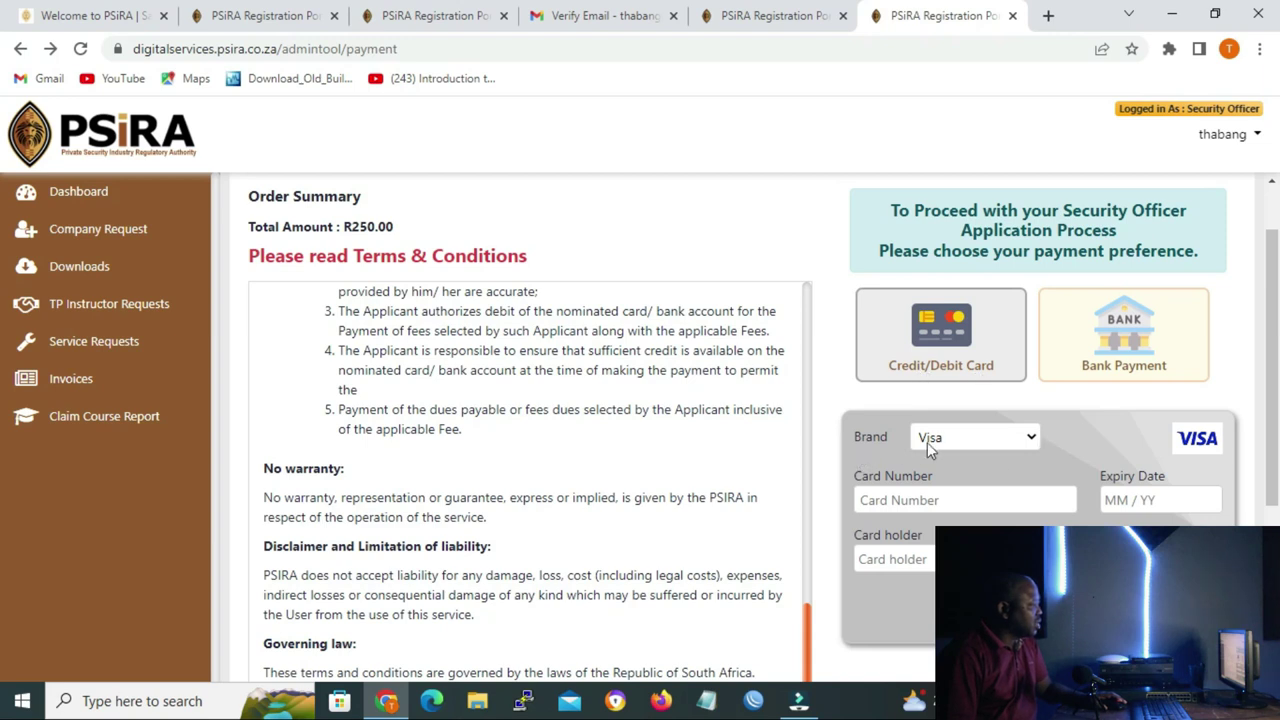
{"action": "left_click", "coordinate": [1030, 437]}
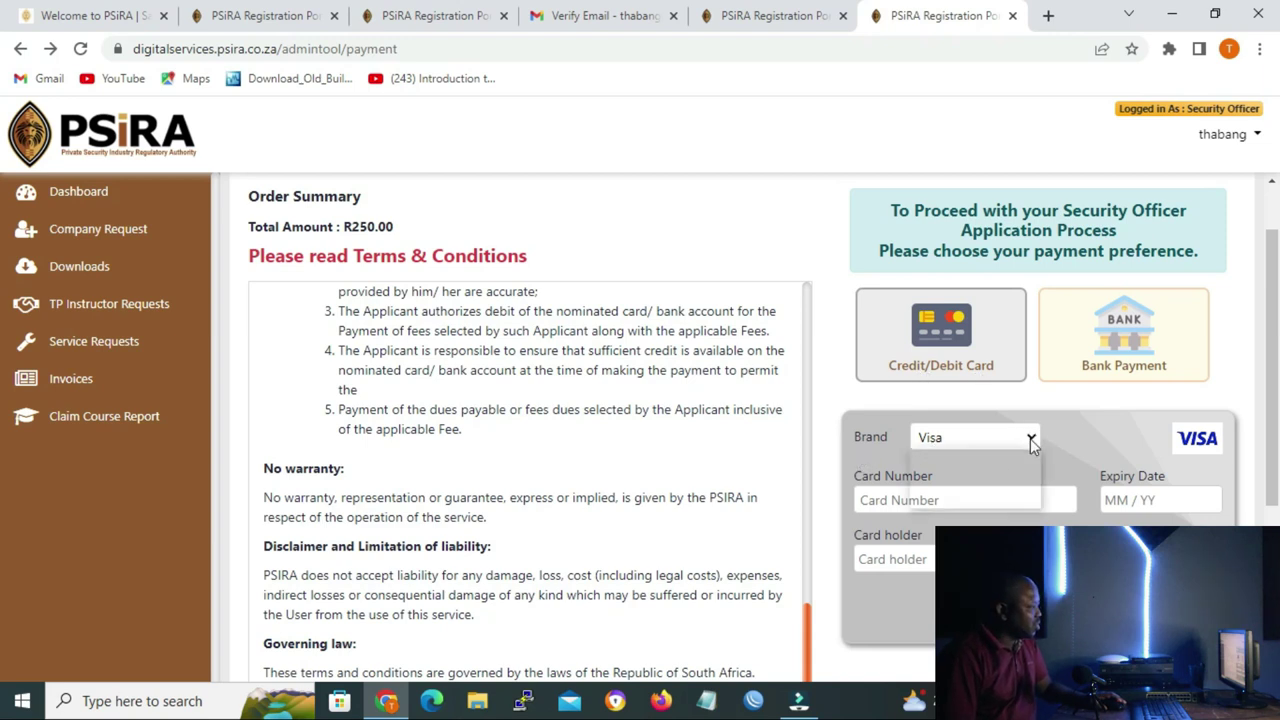